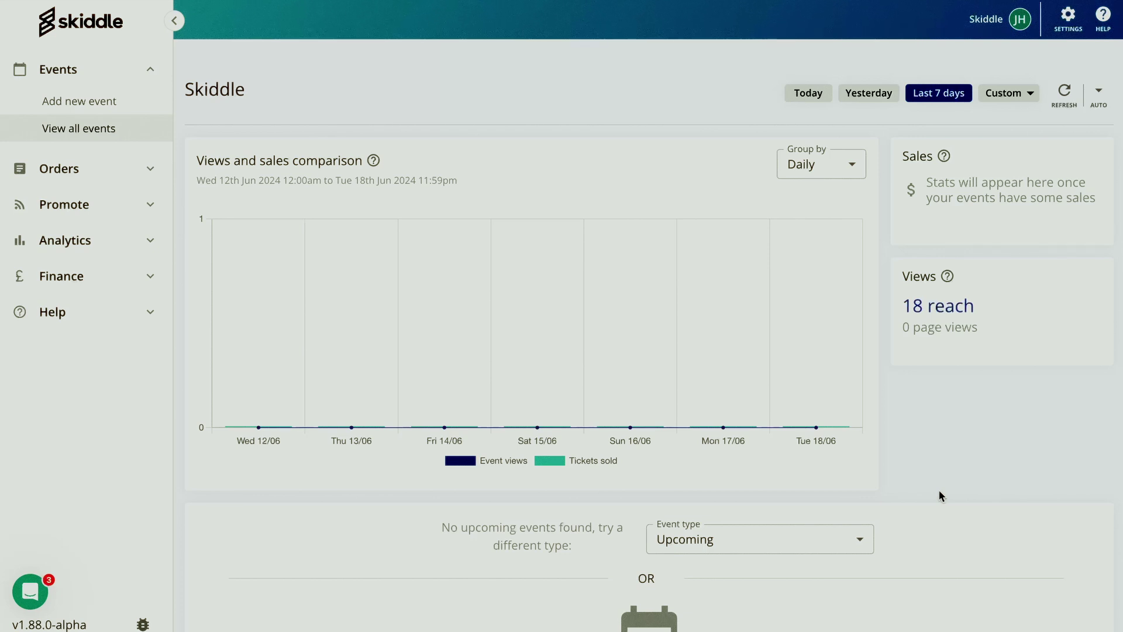
Step: Start creating a new event, choose the Kids and Family category and continue to naming the event
{"action": "scroll", "coordinate": [939, 491], "scroll_direction": "down", "scroll_amount": 3}
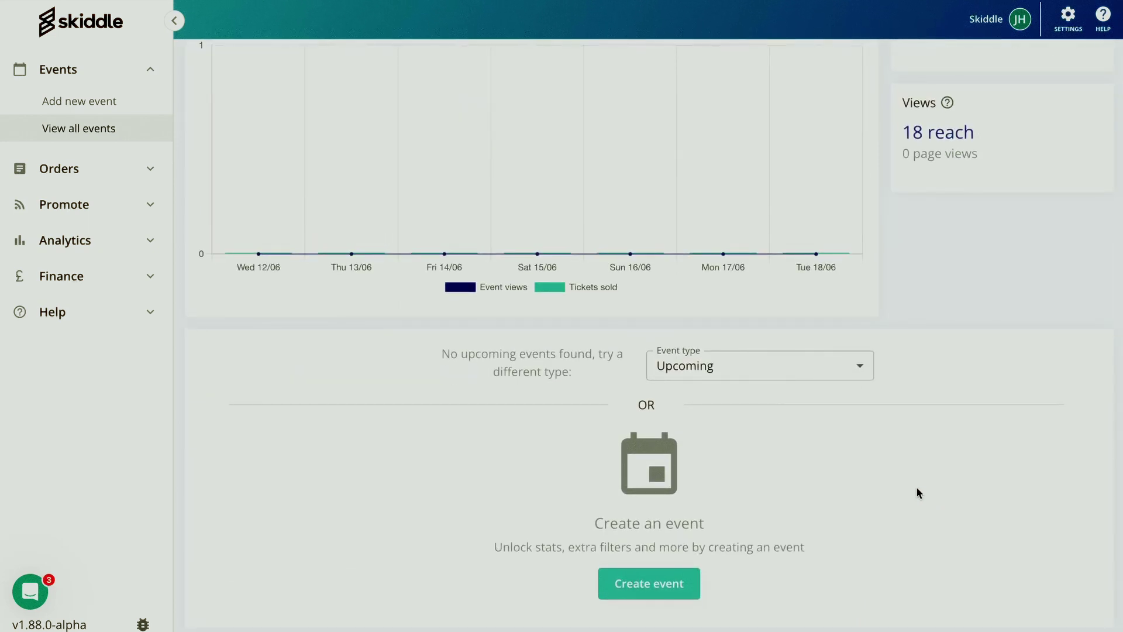
{"action": "left_click", "coordinate": [639, 579]}
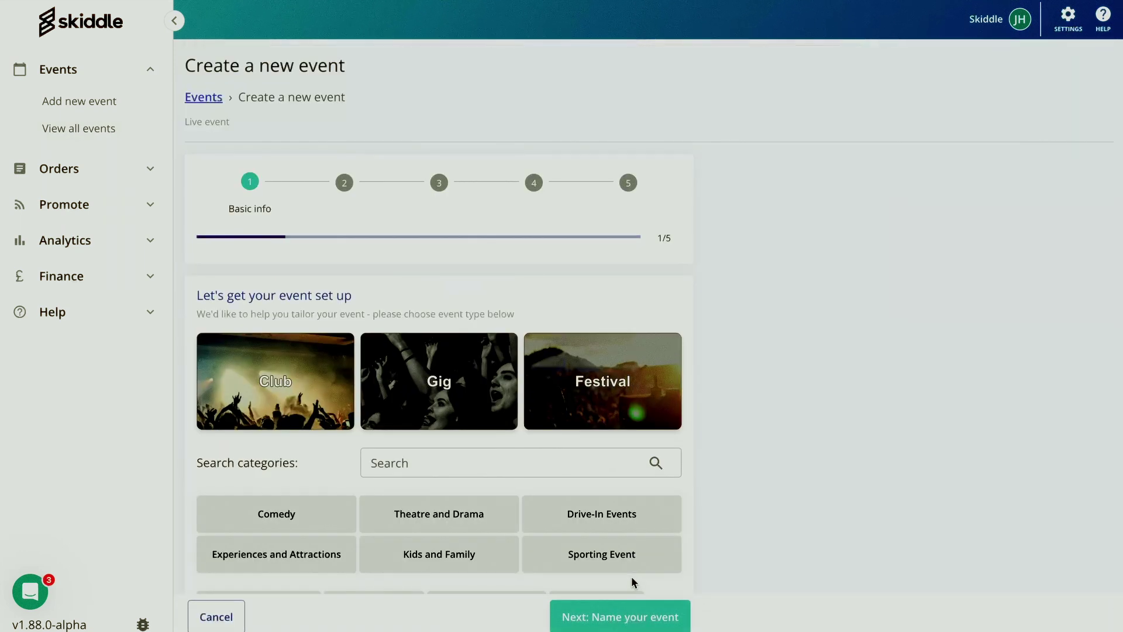
{"action": "left_click", "coordinate": [489, 565]}
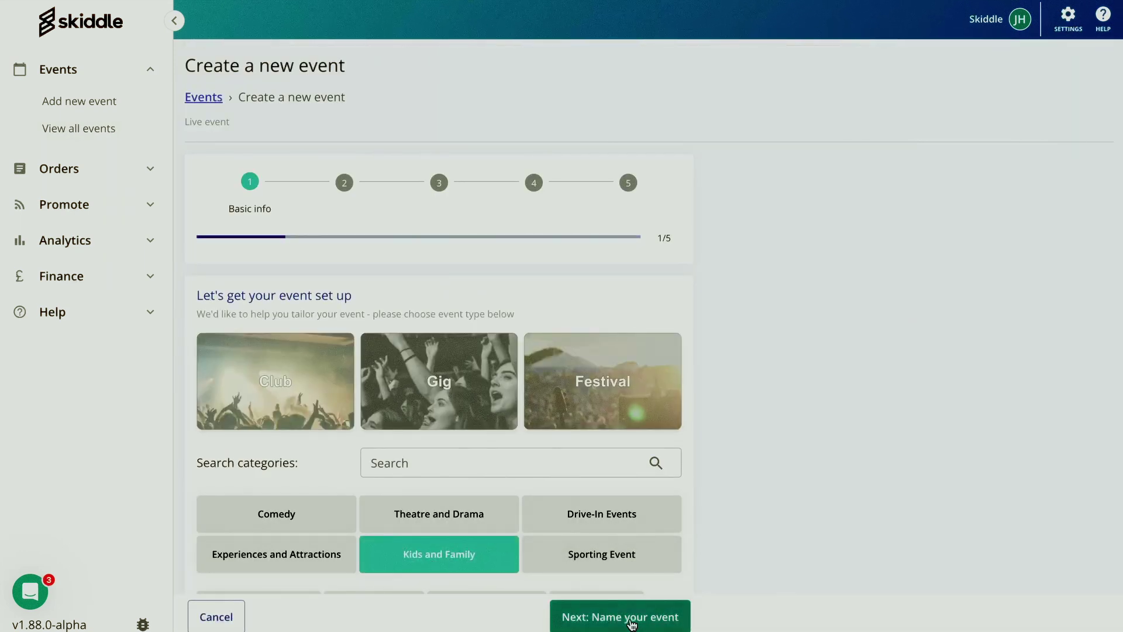
{"action": "left_click", "coordinate": [631, 624]}
Step: Name the event "Fun Fair", enter the short description "Fun fair test event for video" and continue to the venue
{"action": "left_click", "coordinate": [475, 358]}
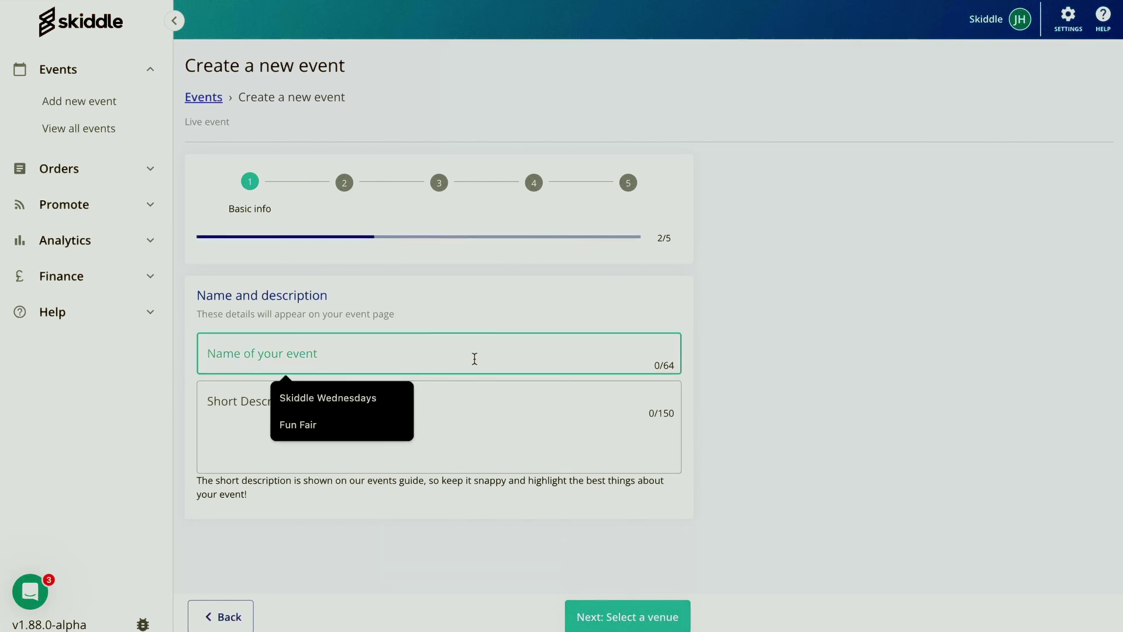
{"action": "left_click", "coordinate": [305, 425]}
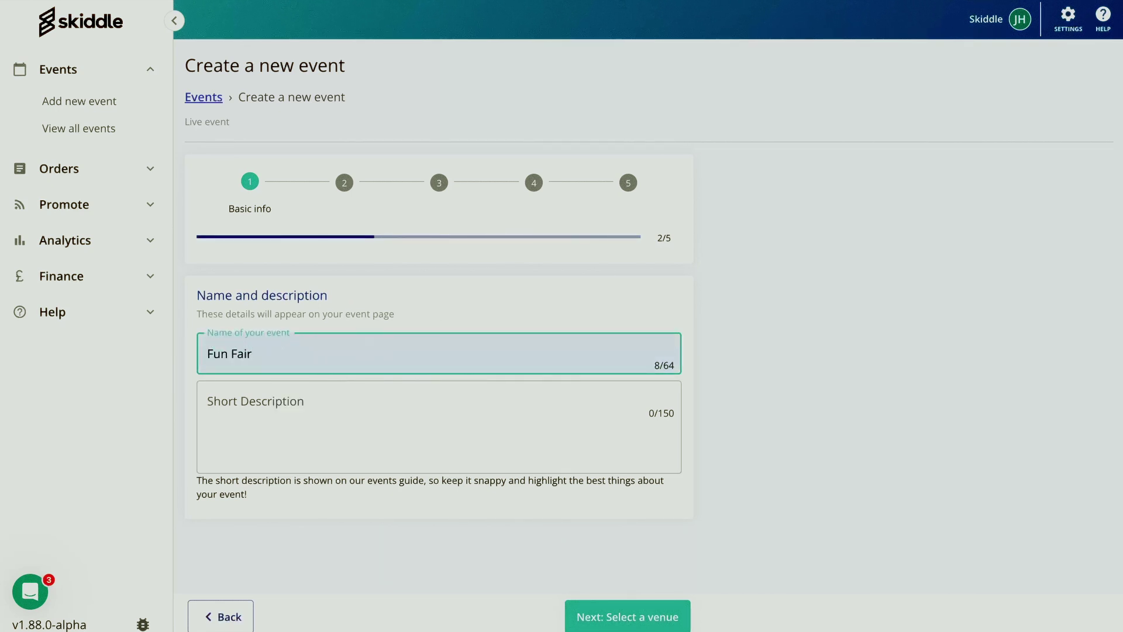
{"action": "left_click", "coordinate": [260, 439]}
{"action": "type", "text": "Fun fair test event for video"}
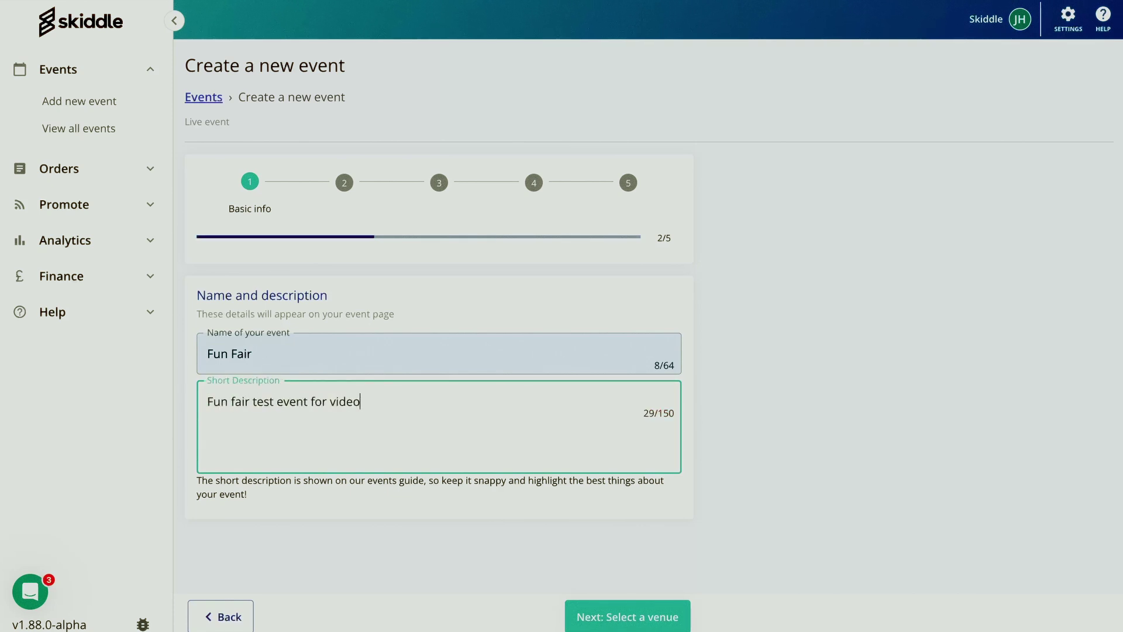
{"action": "left_click", "coordinate": [637, 615]}
Step: Find "A Test Venue" in the venue database, select it as the physical venue and continue to the dates
{"action": "left_click", "coordinate": [446, 411]}
{"action": "type", "text": "a "}
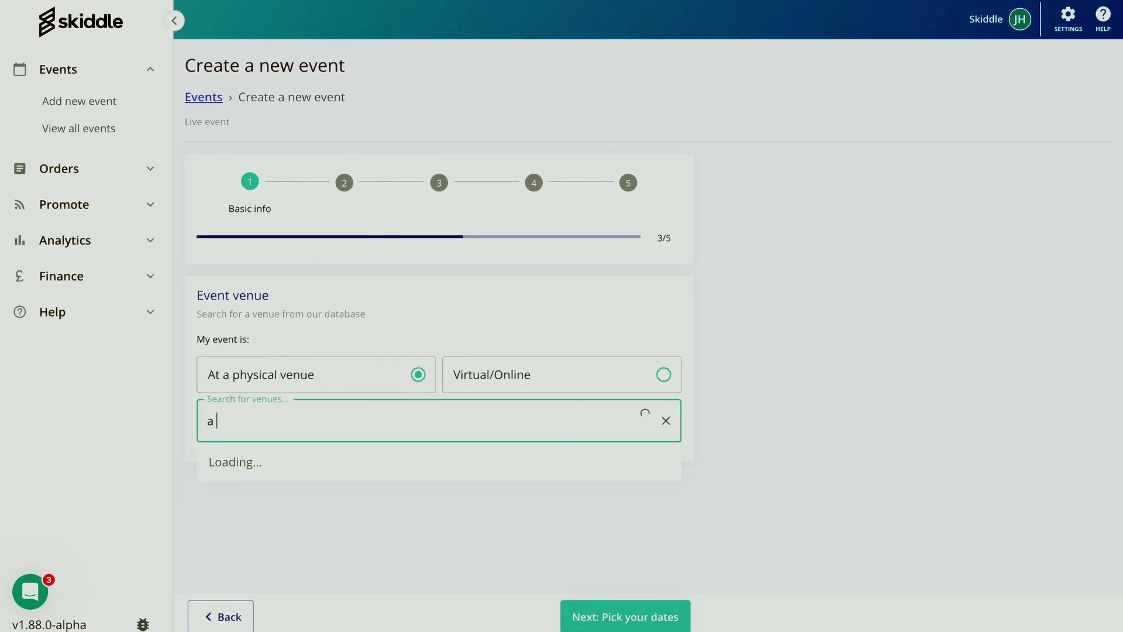
{"action": "type", "text": "test ven"}
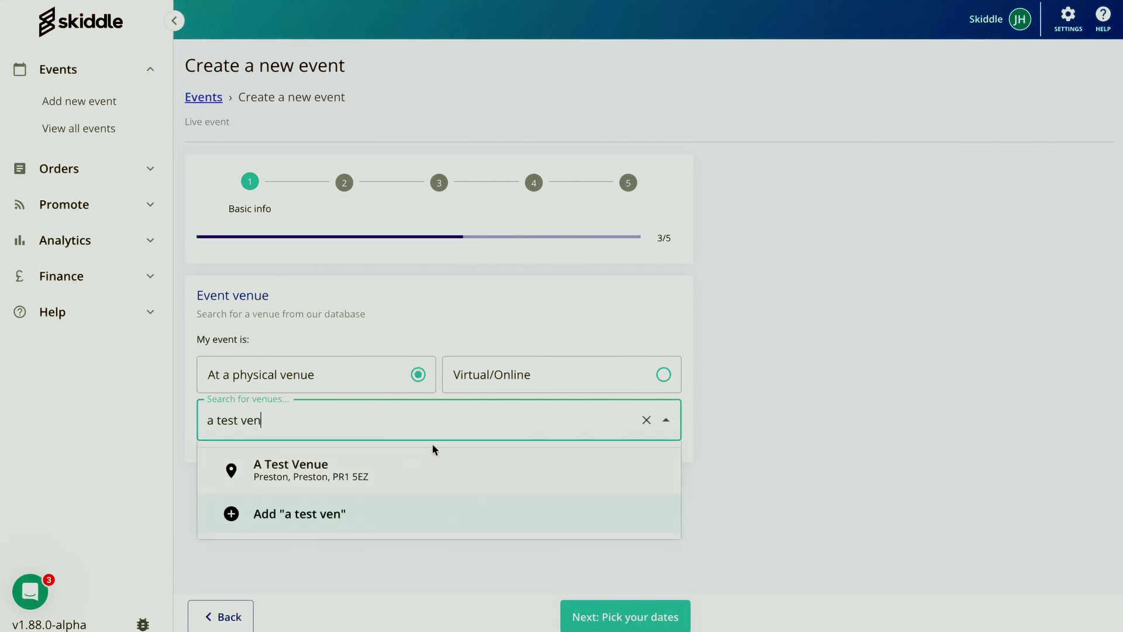
{"action": "left_click", "coordinate": [404, 469]}
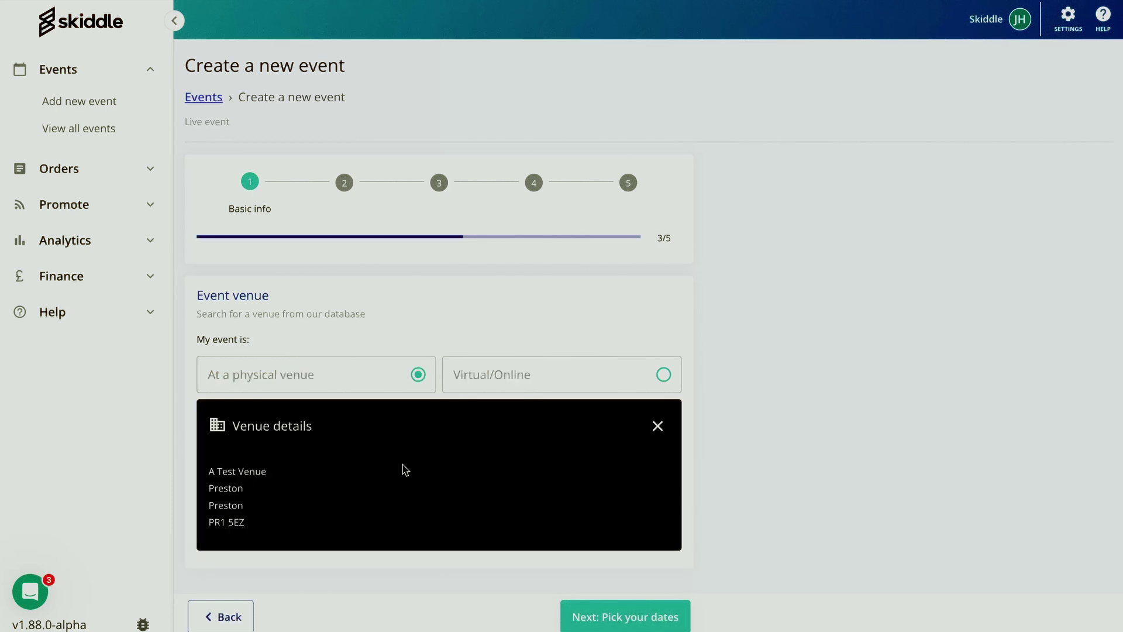
{"action": "left_click", "coordinate": [600, 611]}
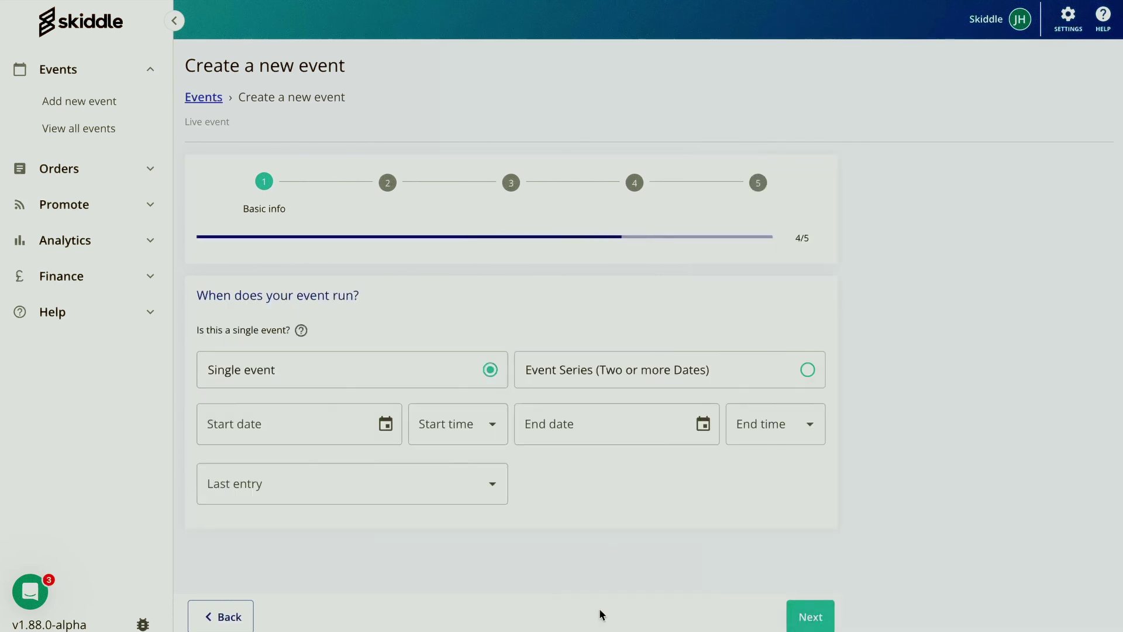
Step: Make it an event series repeating every Thursday from 20 June to 25 July 2024, 2:00pm to 7:00pm, and continue
{"action": "left_click", "coordinate": [658, 372]}
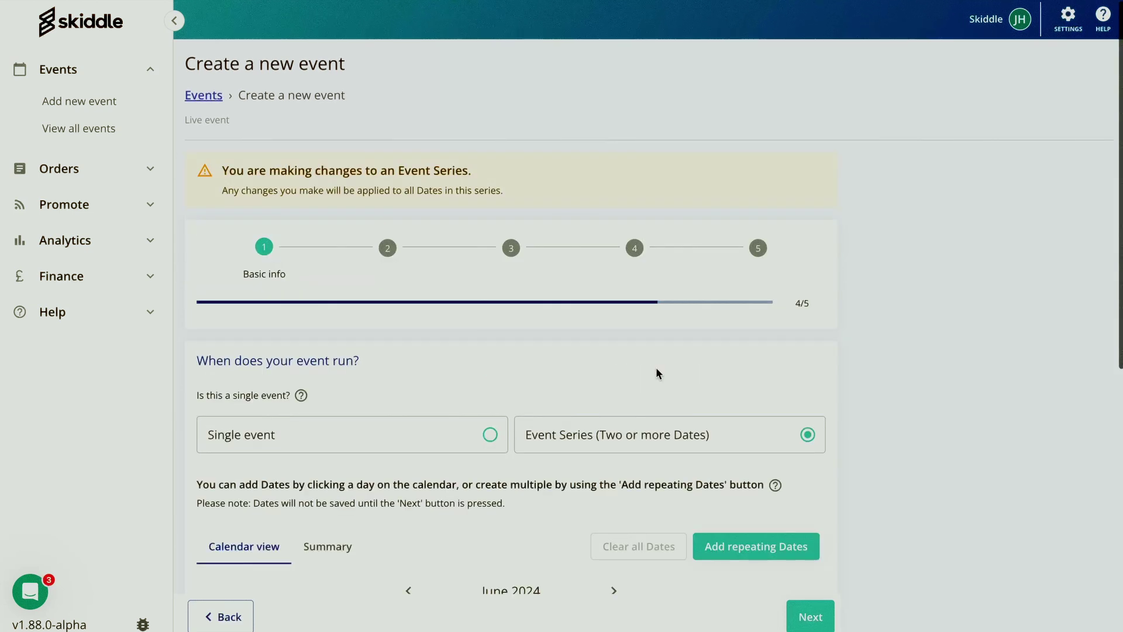
{"action": "scroll", "coordinate": [656, 373], "scroll_direction": "down", "scroll_amount": 3}
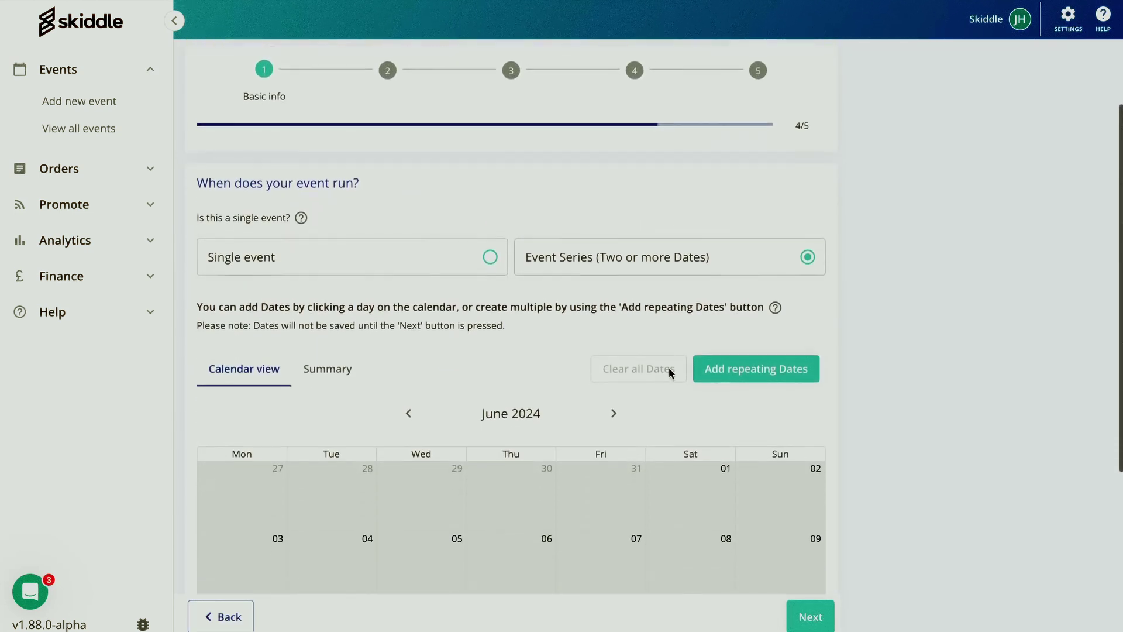
{"action": "left_click", "coordinate": [732, 368]}
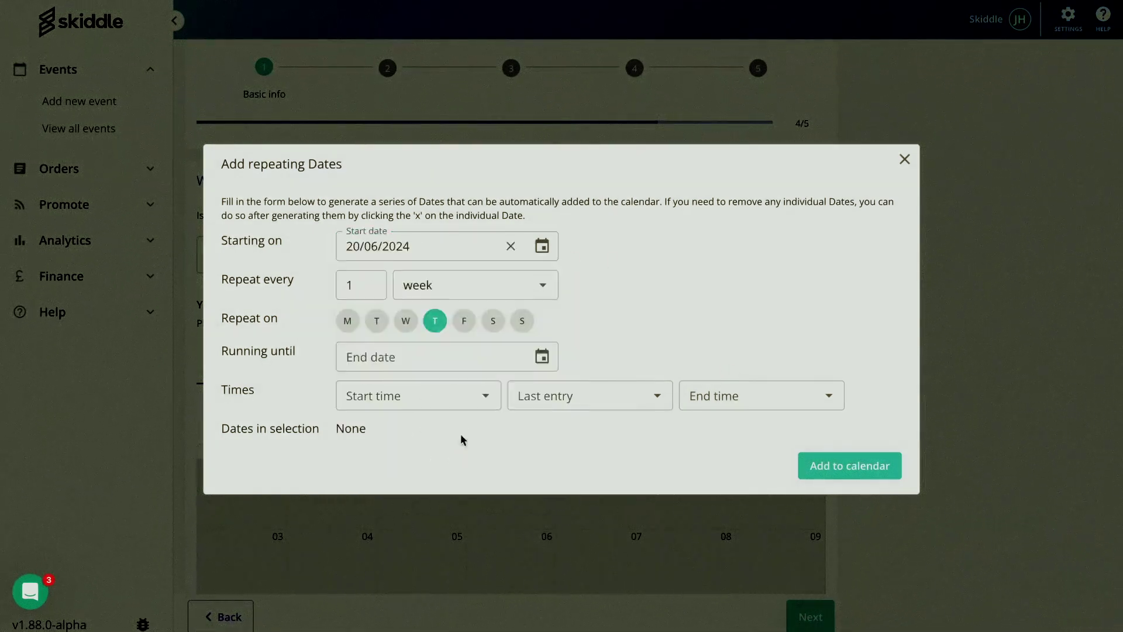
{"action": "left_click", "coordinate": [447, 356]}
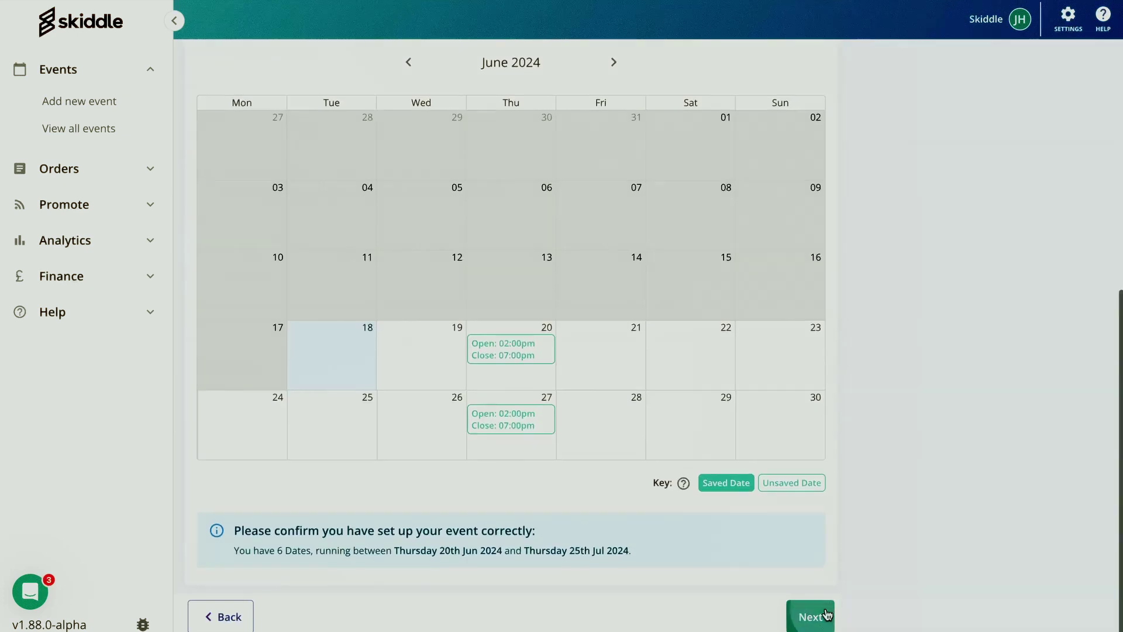
{"action": "left_click", "coordinate": [825, 615]}
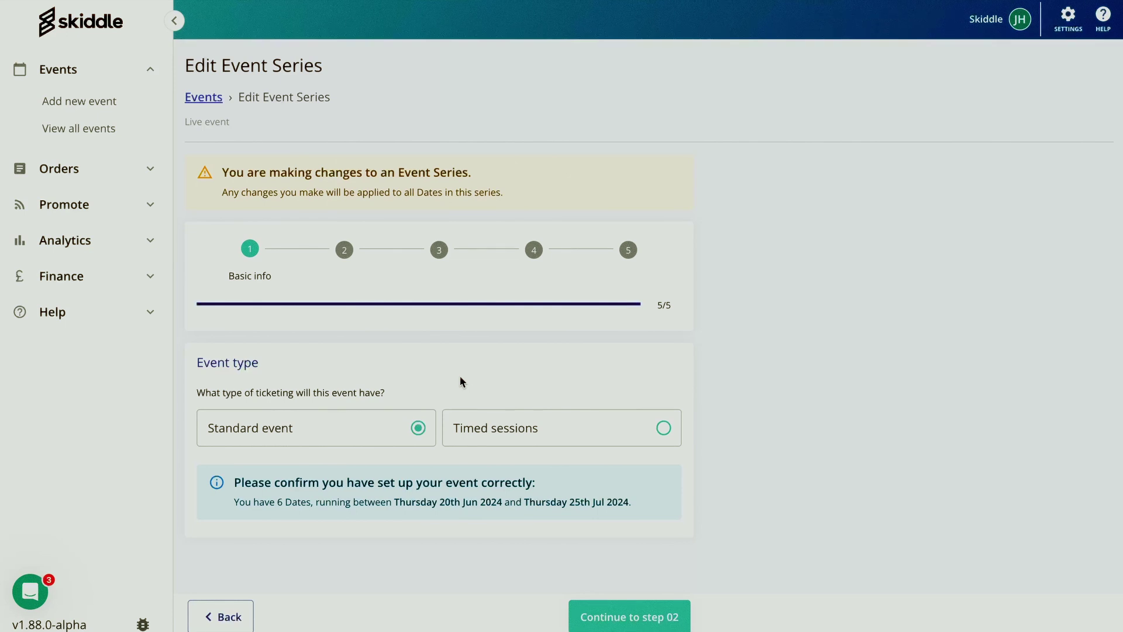
Step: Set the event's ticketing type to timed sessions starting every 30 minutes
{"action": "left_click", "coordinate": [495, 439]}
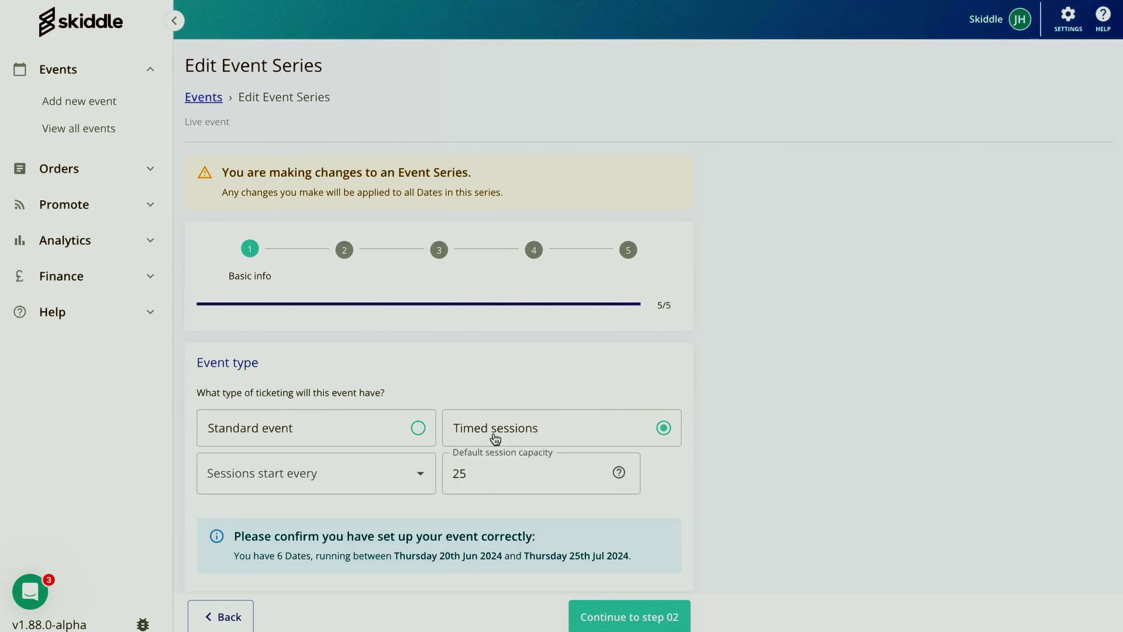
{"action": "scroll", "coordinate": [315, 456], "scroll_direction": "down", "scroll_amount": 1}
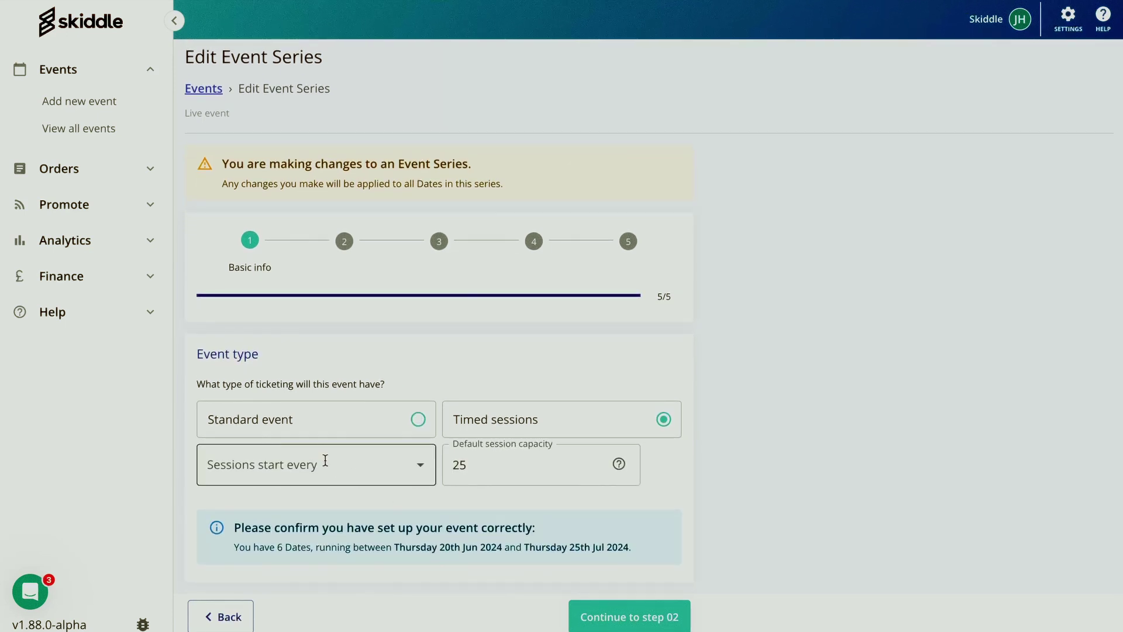
{"action": "left_click", "coordinate": [425, 476]}
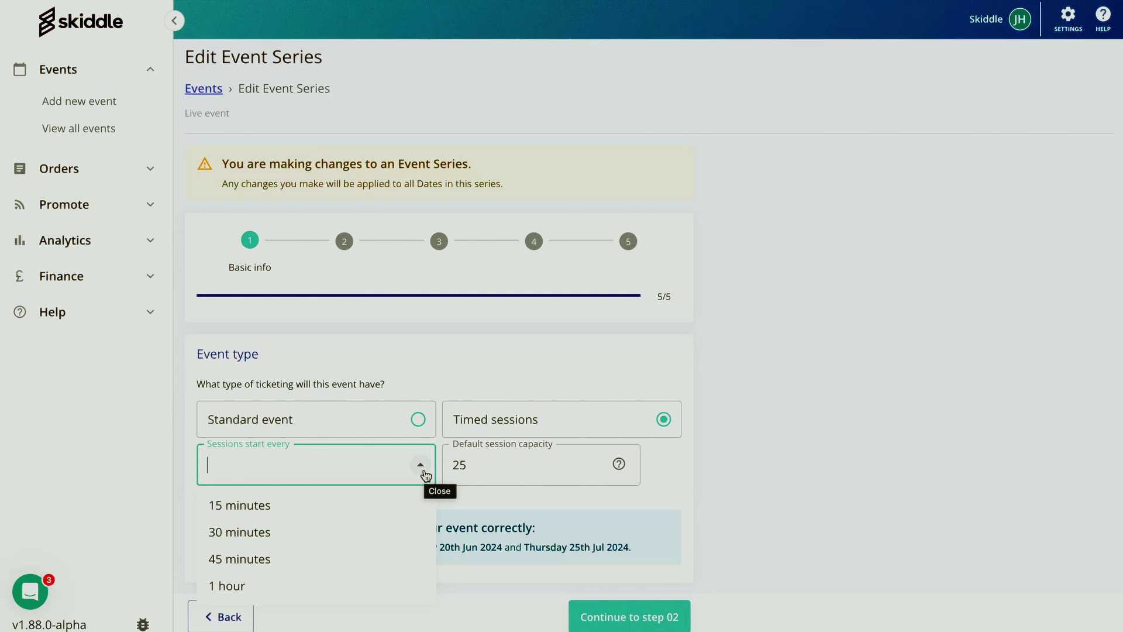
{"action": "left_click", "coordinate": [301, 543]}
{"action": "scroll", "coordinate": [300, 536], "scroll_direction": "down", "scroll_amount": 5}
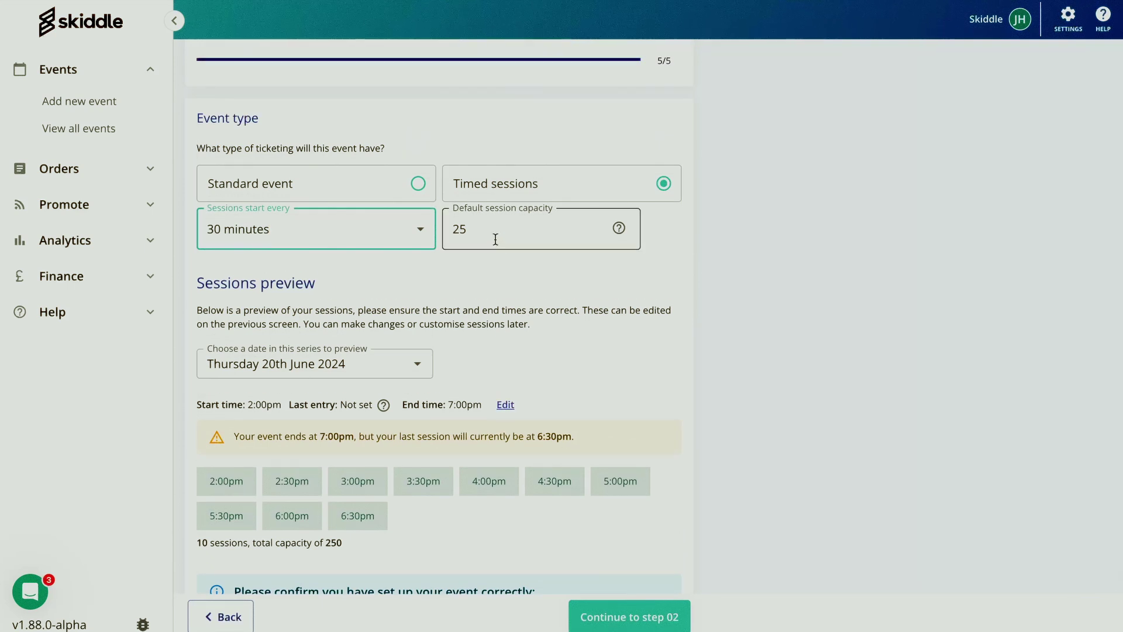
Step: Set the default session capacity to 50 and continue to the additional info stage
{"action": "scroll", "coordinate": [495, 240], "scroll_direction": "down", "scroll_amount": 1}
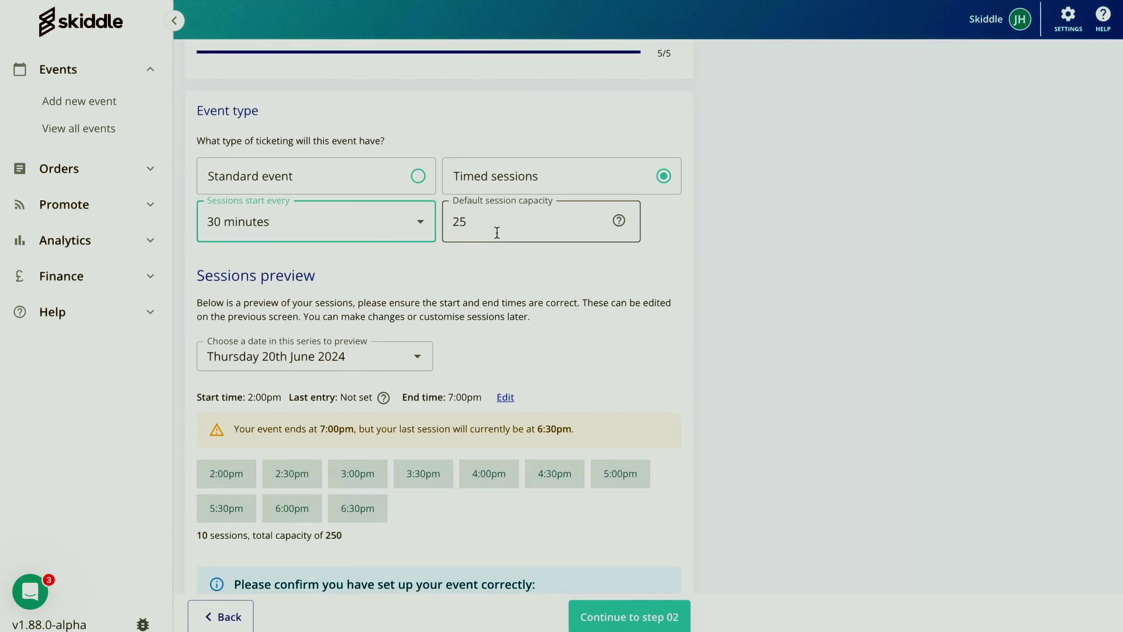
{"action": "double_click", "coordinate": [496, 239]}
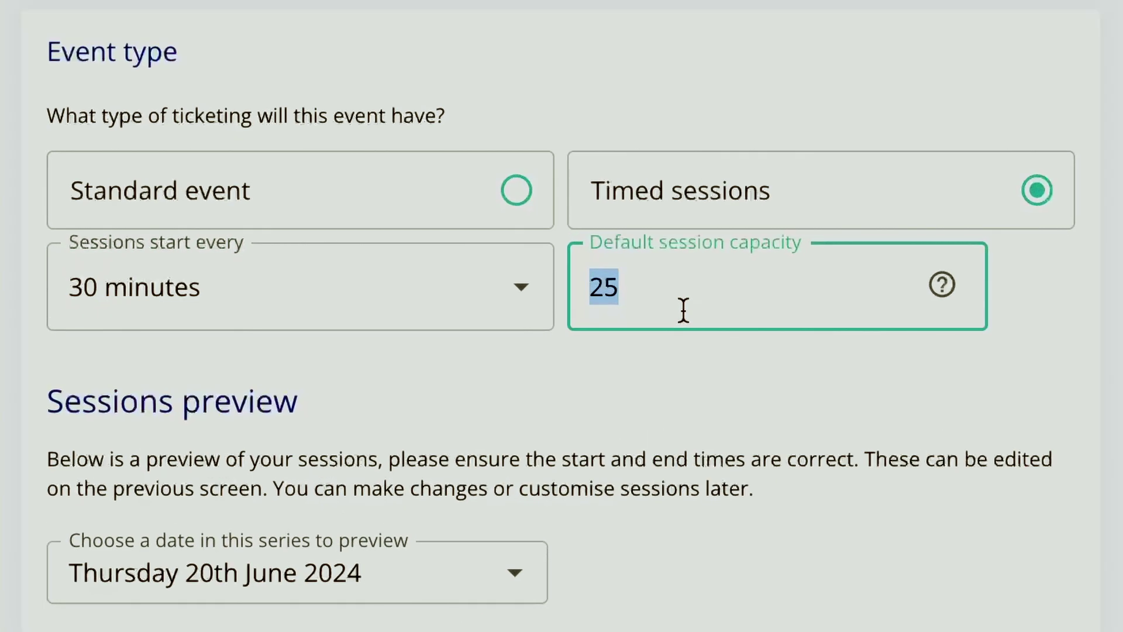
{"action": "type", "text": "50"}
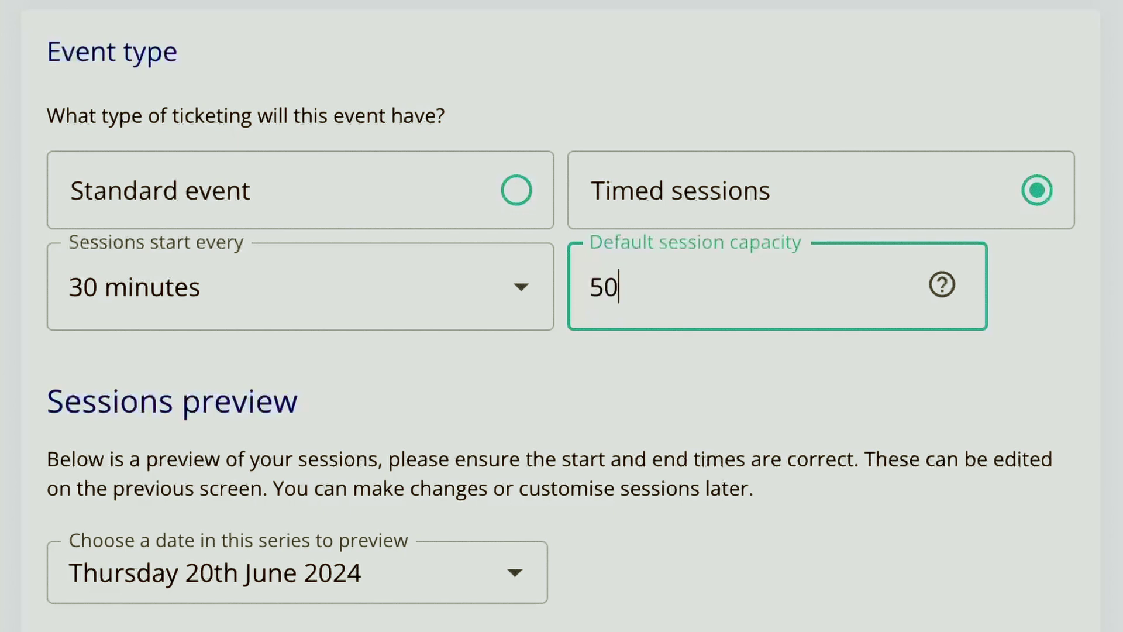
{"action": "left_click", "coordinate": [933, 306]}
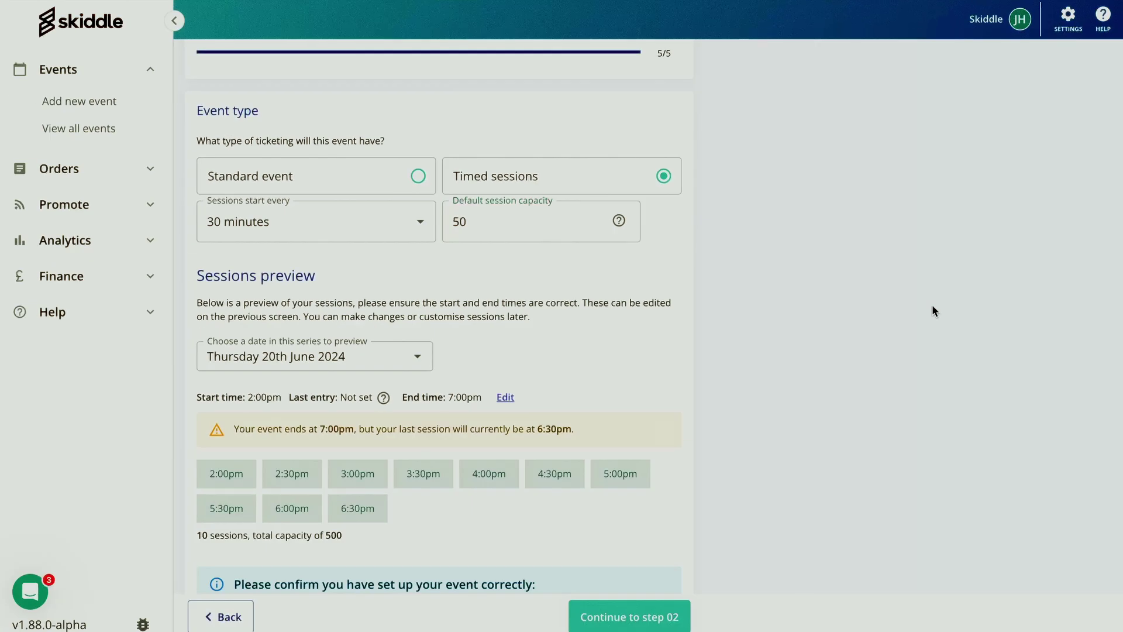
{"action": "scroll", "coordinate": [933, 310], "scroll_direction": "down", "scroll_amount": 1}
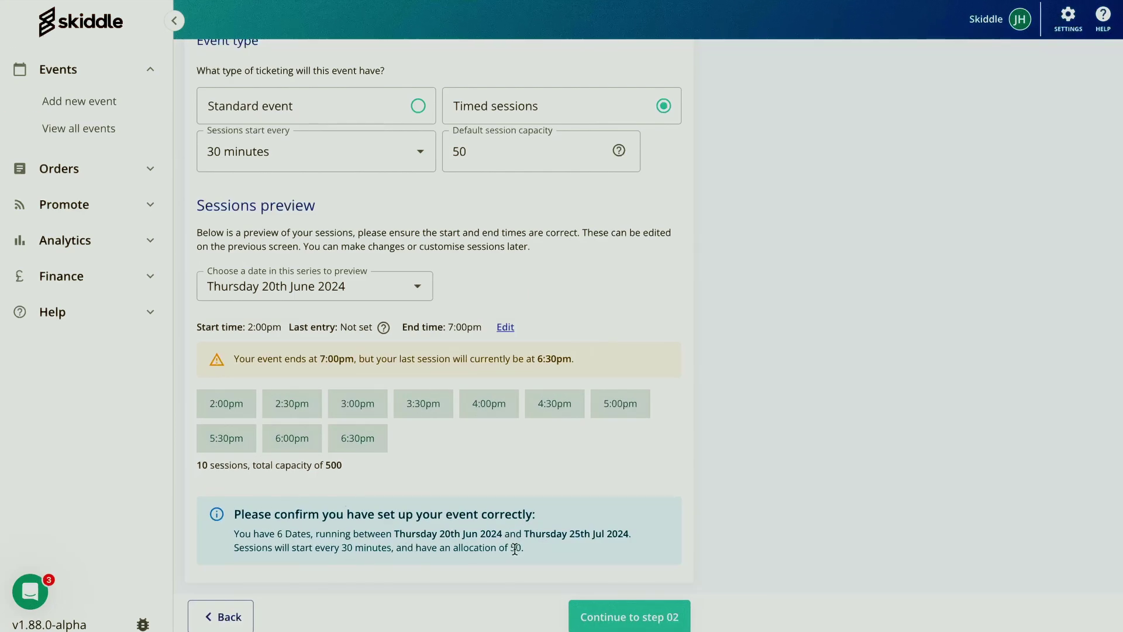
{"action": "left_click", "coordinate": [620, 612]}
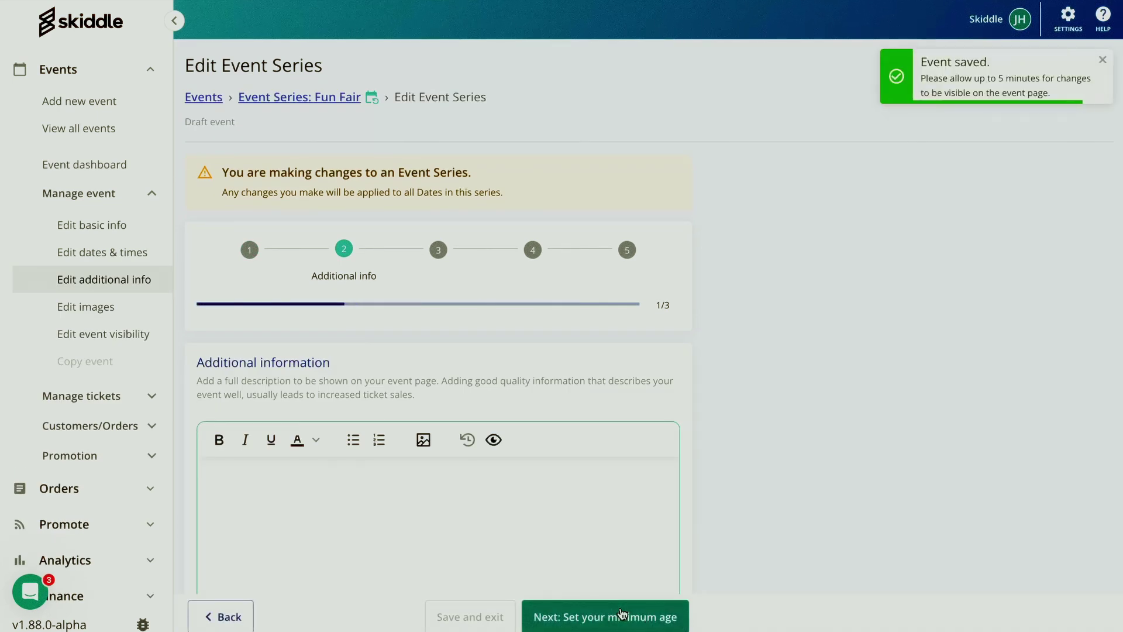
Step: Proceed past the description, age restriction, brand and image pages to the ticket creation form, leaving age restrictions at No
{"action": "left_click", "coordinate": [620, 616]}
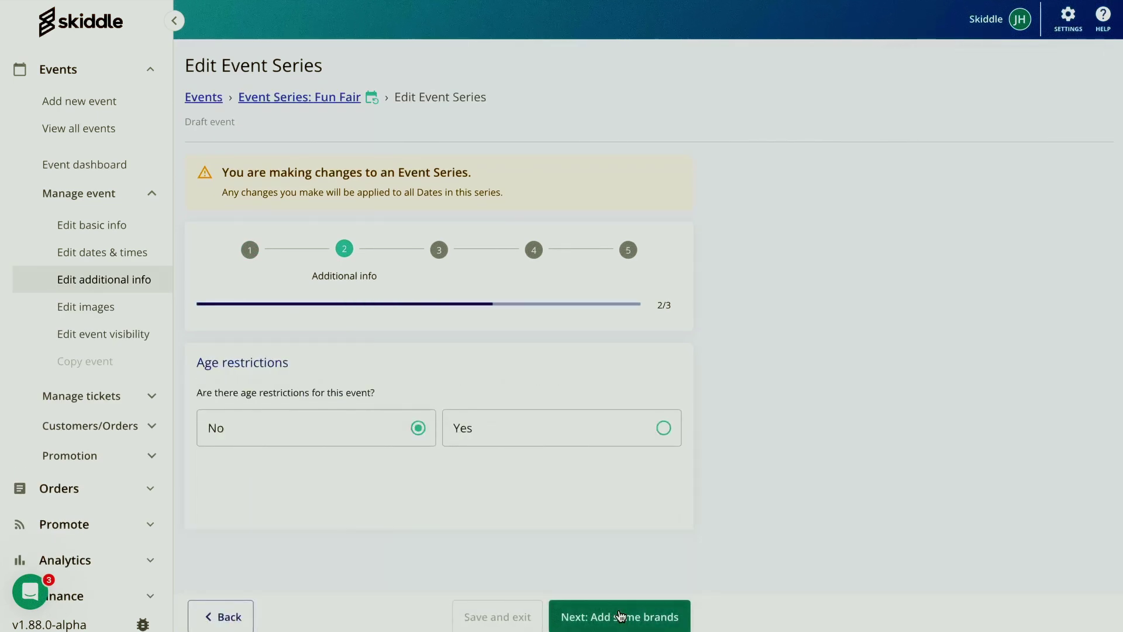
{"action": "left_click", "coordinate": [621, 616]}
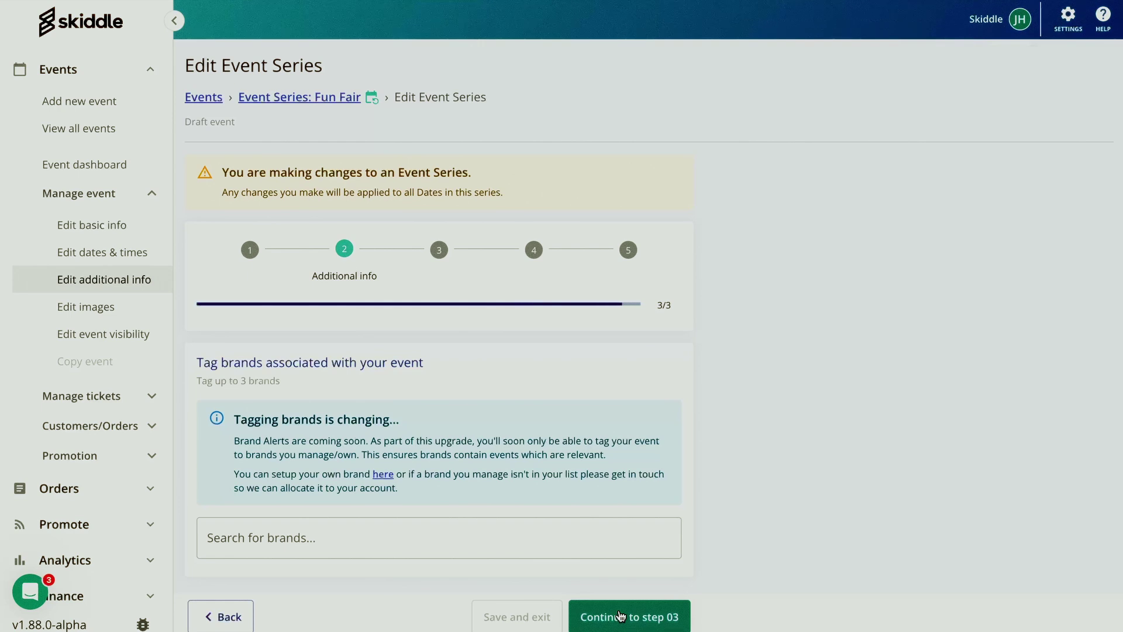
{"action": "left_click", "coordinate": [621, 615]}
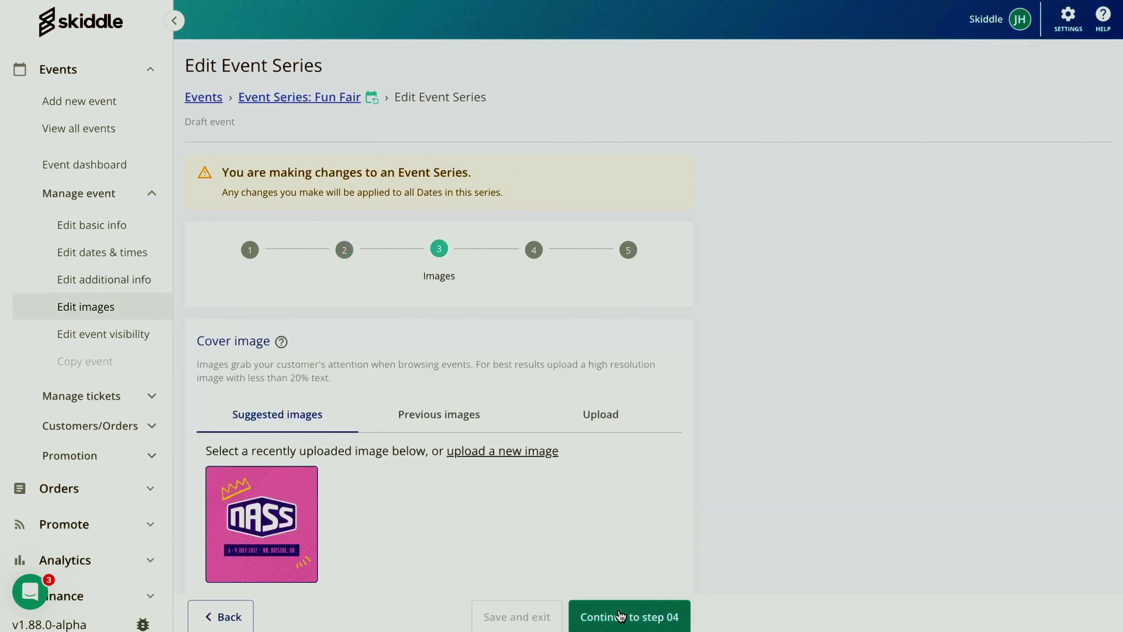
{"action": "left_click", "coordinate": [456, 414]}
{"action": "left_click", "coordinate": [624, 617]}
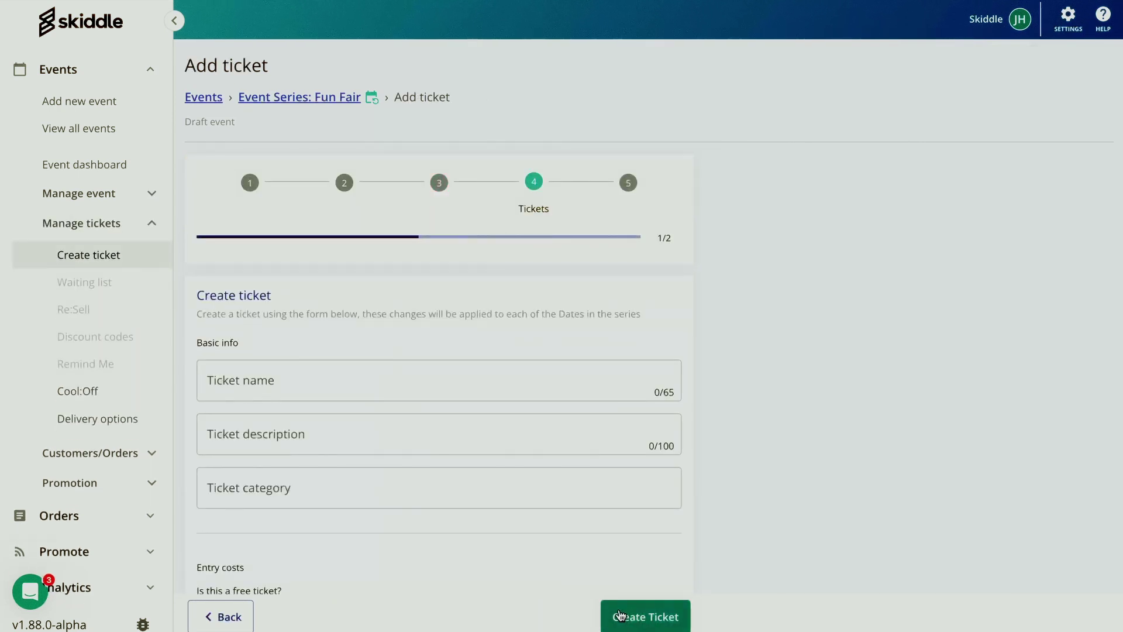
Step: Name the new ticket "Child ticket" in its basic info
{"action": "left_click", "coordinate": [366, 381]}
{"action": "scroll", "coordinate": [367, 381], "scroll_direction": "down", "scroll_amount": 3}
{"action": "scroll", "coordinate": [368, 382], "scroll_direction": "up", "scroll_amount": 3}
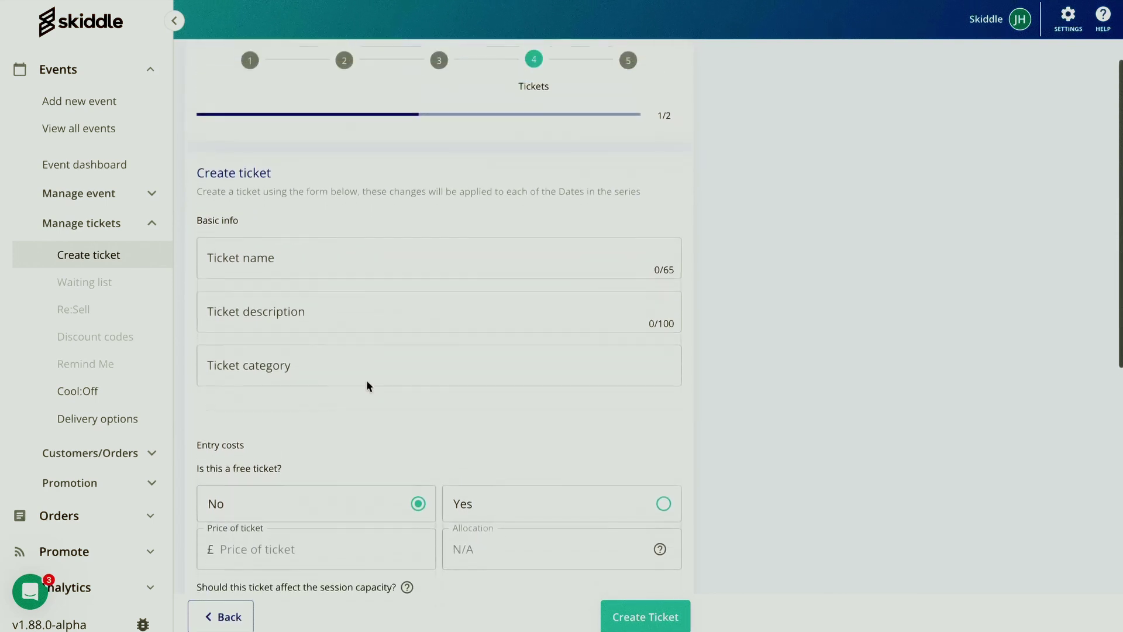
{"action": "scroll", "coordinate": [368, 381], "scroll_direction": "down", "scroll_amount": 2}
{"action": "scroll", "coordinate": [366, 380], "scroll_direction": "down", "scroll_amount": 2}
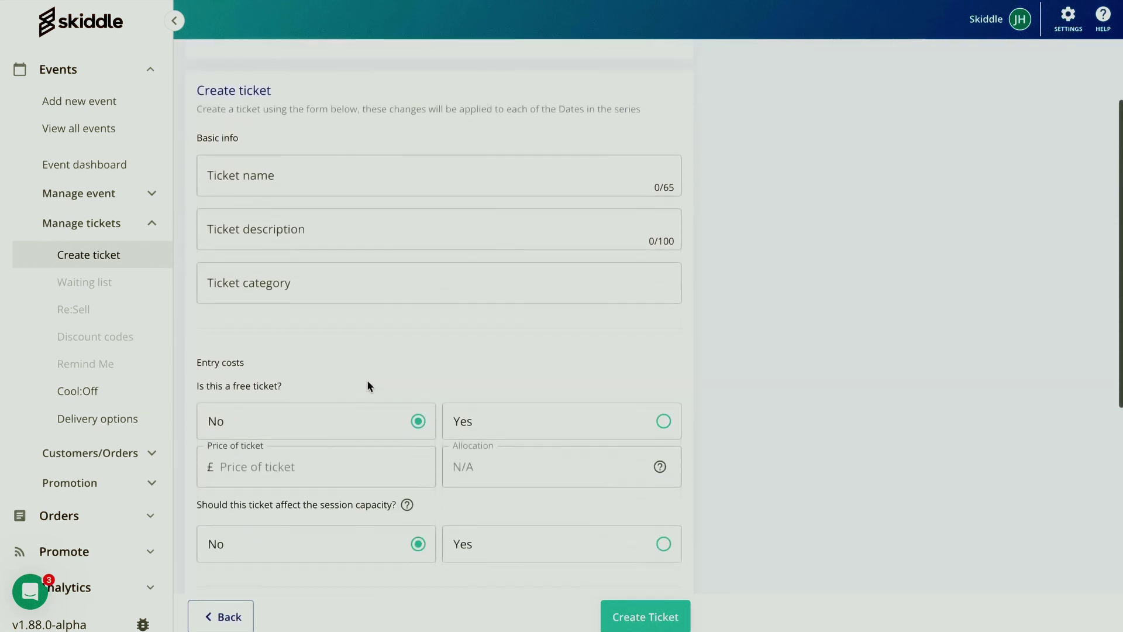
{"action": "scroll", "coordinate": [367, 380], "scroll_direction": "up", "scroll_amount": 1}
{"action": "scroll", "coordinate": [366, 390], "scroll_direction": "up", "scroll_amount": 3}
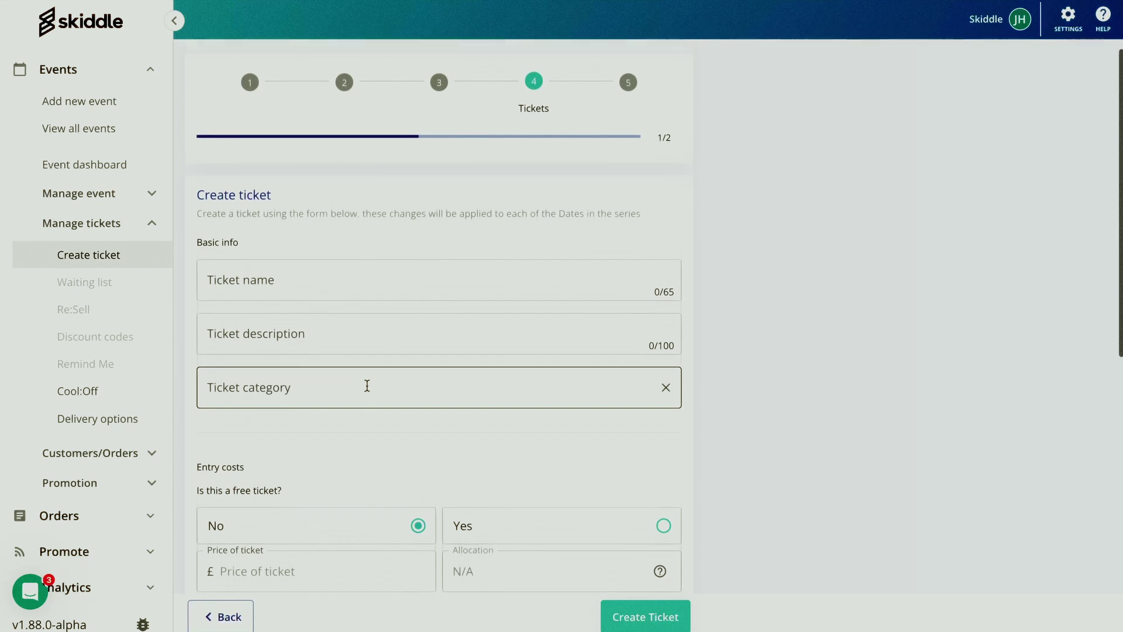
{"action": "left_click", "coordinate": [372, 384]}
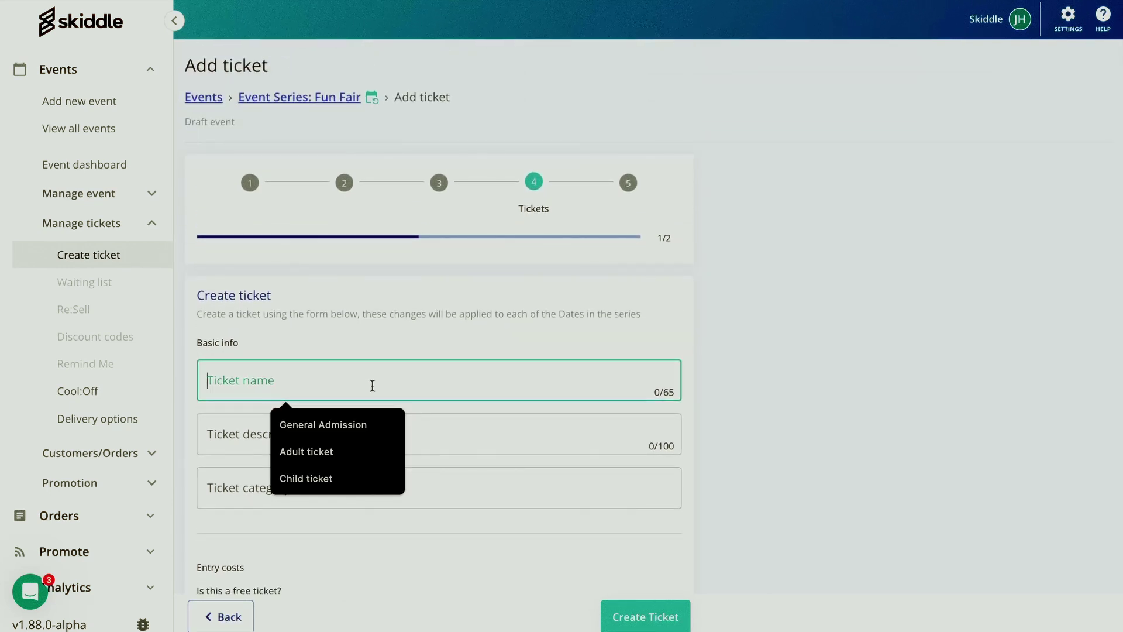
{"action": "left_click", "coordinate": [330, 481]}
Step: Enter "ages 4 - 16" as the child ticket's description
{"action": "scroll", "coordinate": [331, 486], "scroll_direction": "down", "scroll_amount": 3}
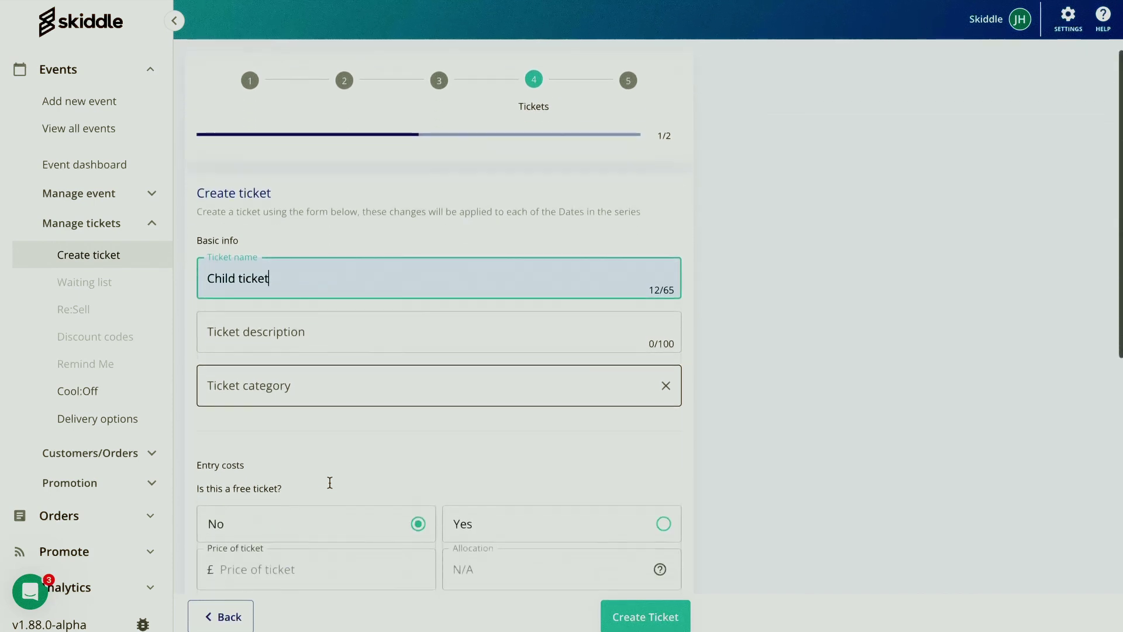
{"action": "left_click", "coordinate": [343, 278]}
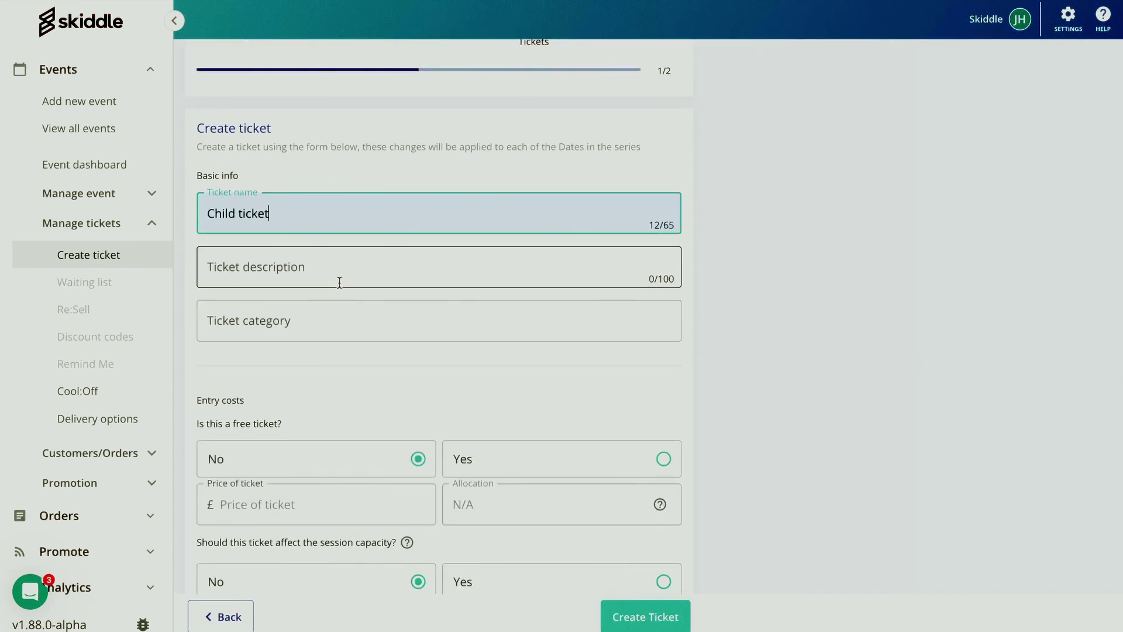
{"action": "type", "text": "ag"}
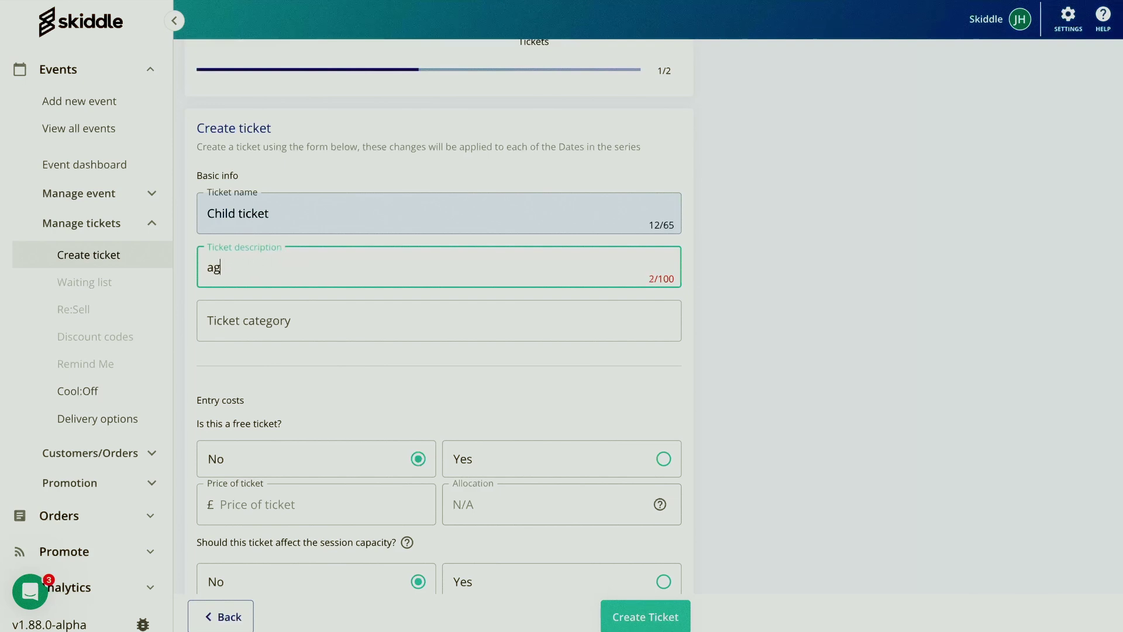
{"action": "type", "text": "es 4 - 16"}
Step: Set the child ticket's price to £5 with no separate allocation
{"action": "scroll", "coordinate": [384, 321], "scroll_direction": "down", "scroll_amount": 1}
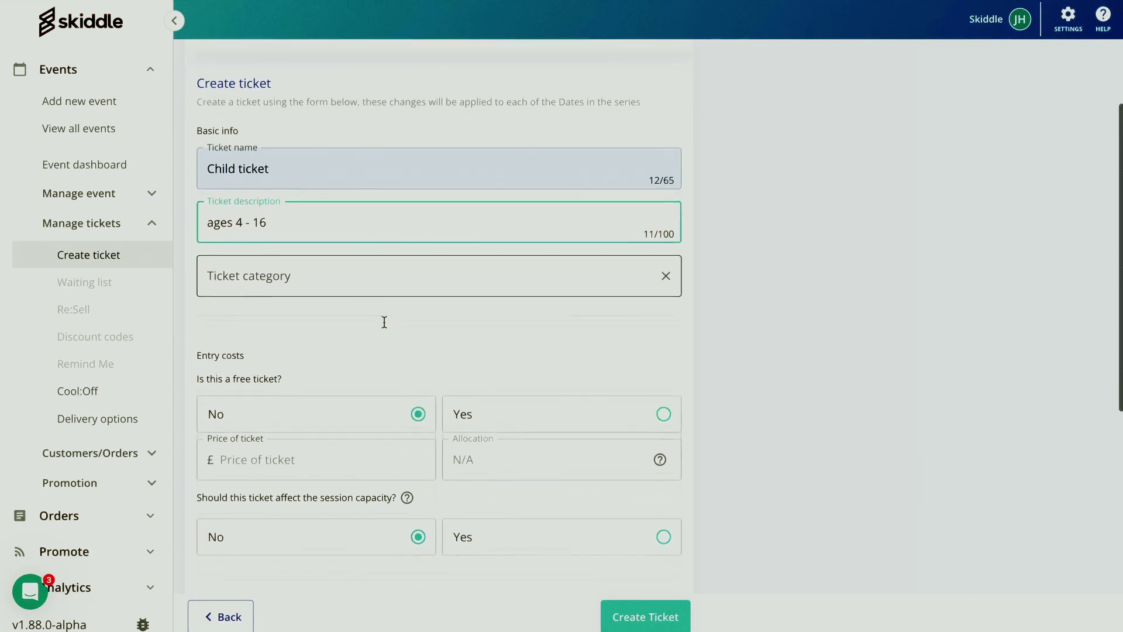
{"action": "left_click", "coordinate": [280, 456]}
{"action": "type", "text": "5"}
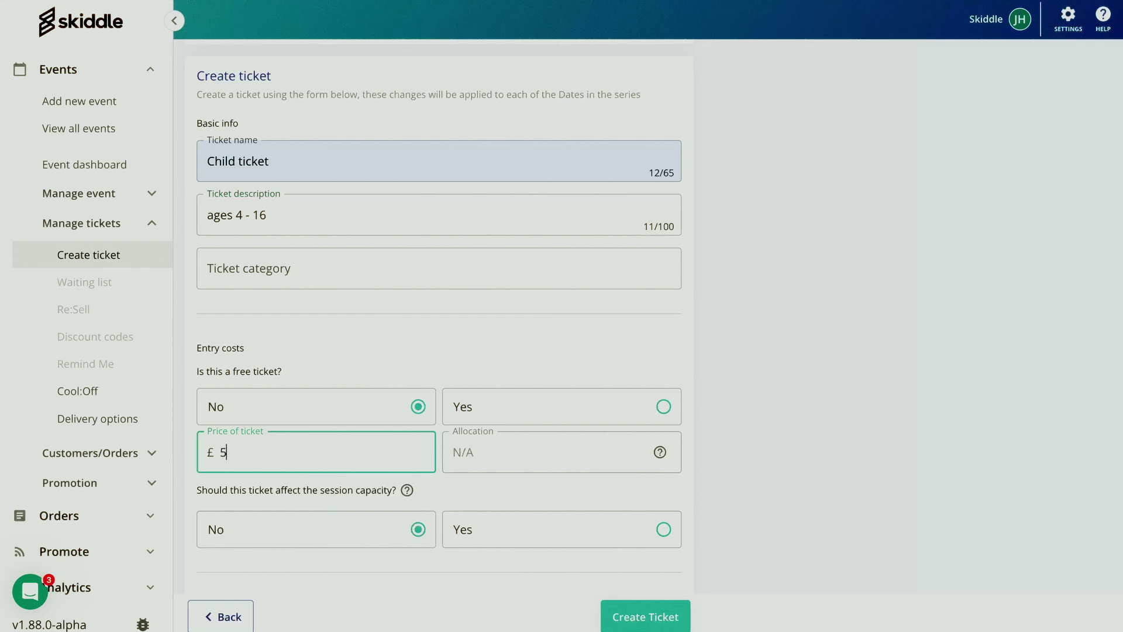
{"action": "left_click", "coordinate": [472, 459]}
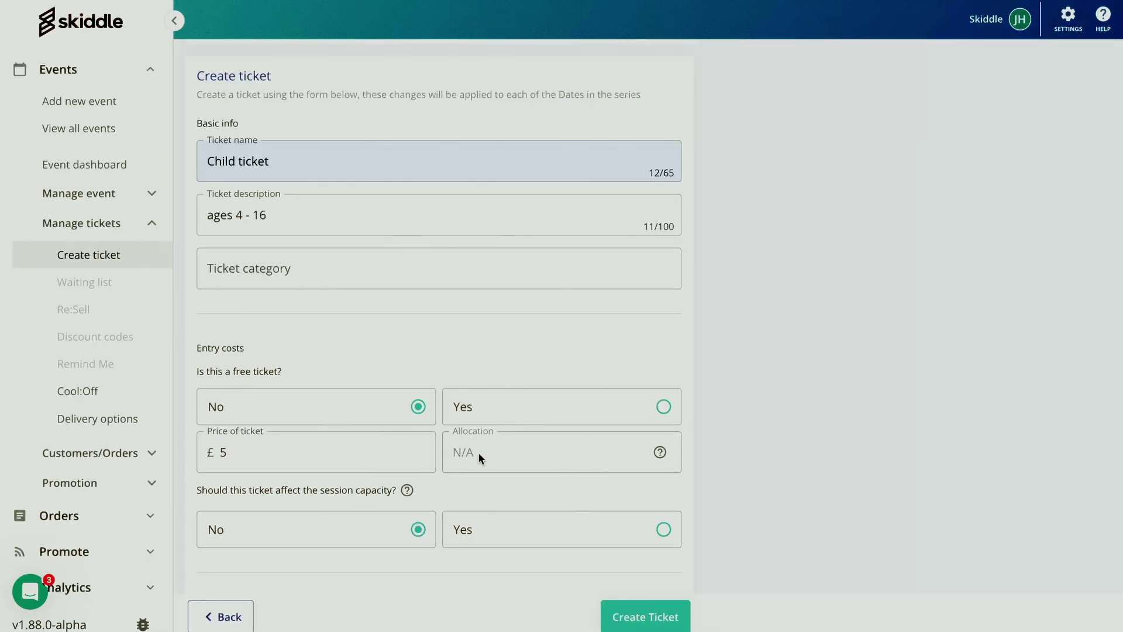
Step: Choose Yes for whether the child ticket should affect the session capacity
{"action": "scroll", "coordinate": [478, 453], "scroll_direction": "down", "scroll_amount": 1}
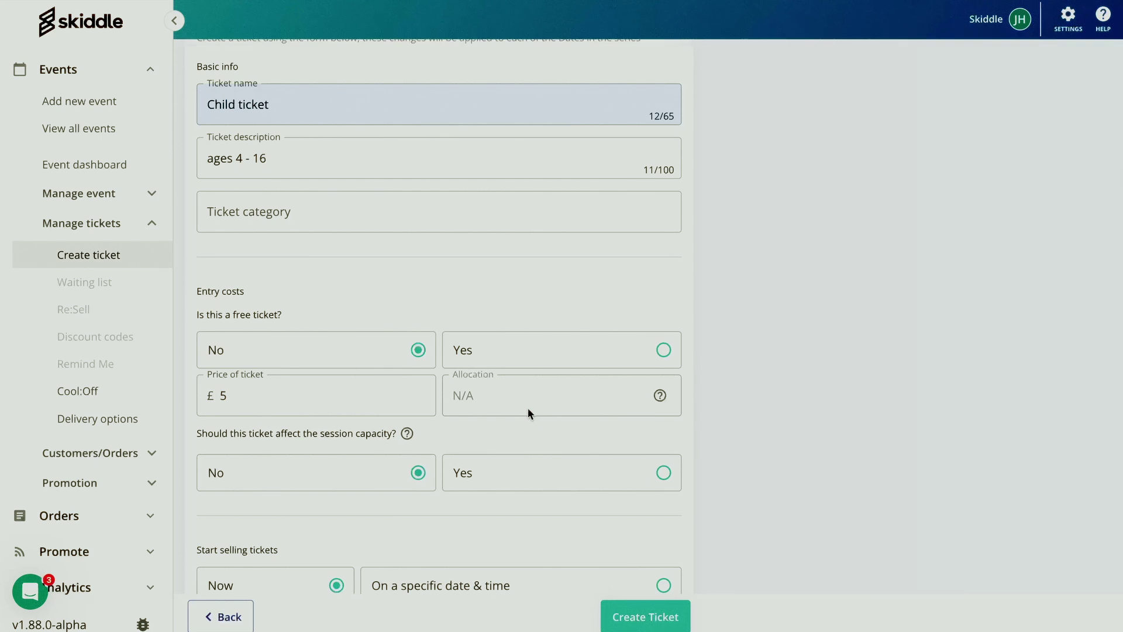
{"action": "left_click", "coordinate": [281, 390]}
{"action": "left_click", "coordinate": [520, 472]}
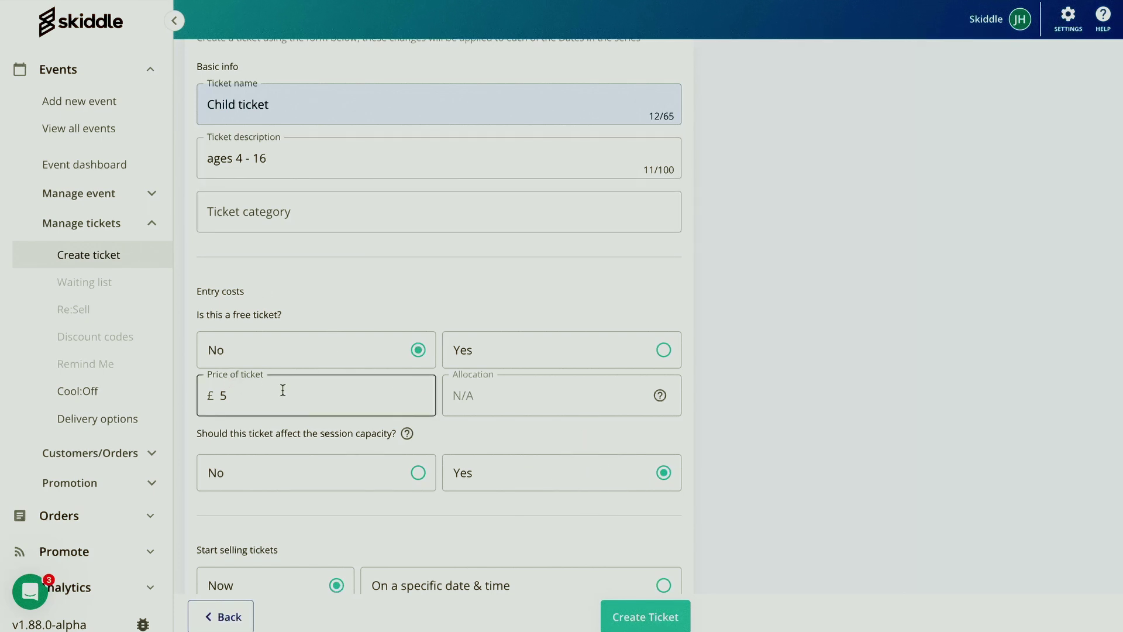
{"action": "left_click", "coordinate": [405, 472]}
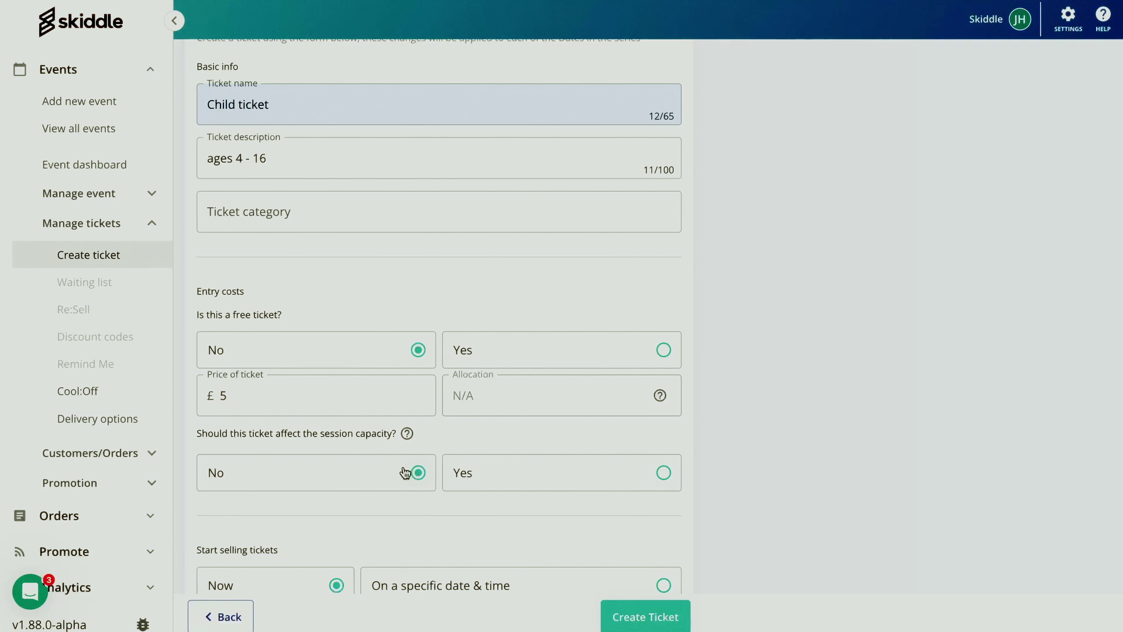
{"action": "left_click", "coordinate": [488, 472]}
Step: Create the child ticket, leaving sales to start now and stop 1 hour before doors open
{"action": "scroll", "coordinate": [757, 439], "scroll_direction": "down", "scroll_amount": 1}
{"action": "scroll", "coordinate": [757, 439], "scroll_direction": "down", "scroll_amount": 4}
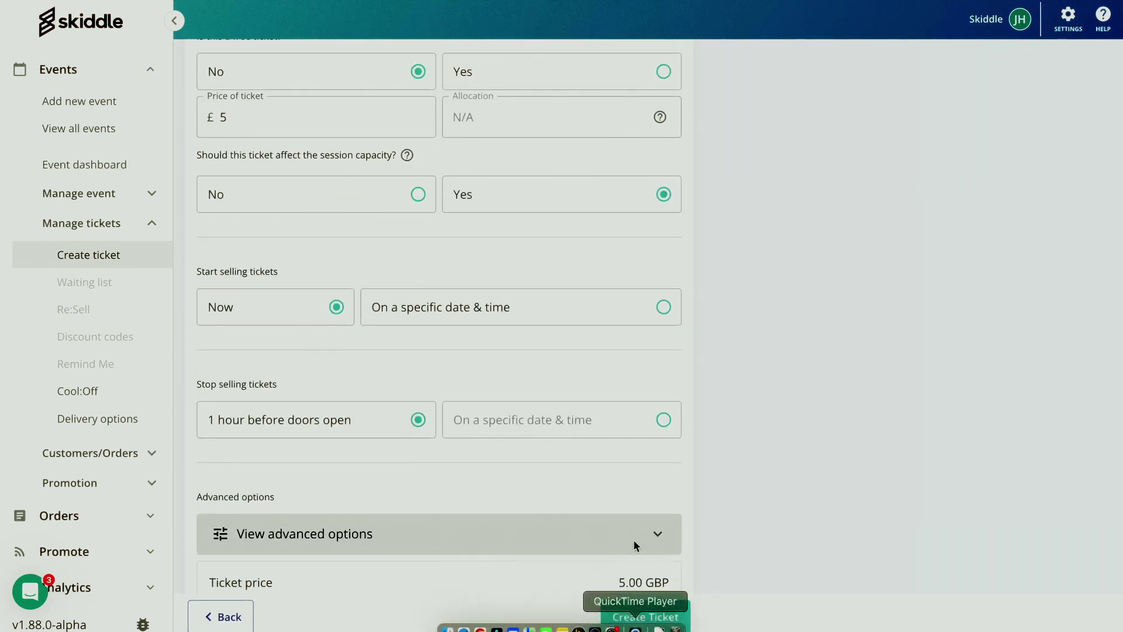
{"action": "left_click", "coordinate": [678, 612]}
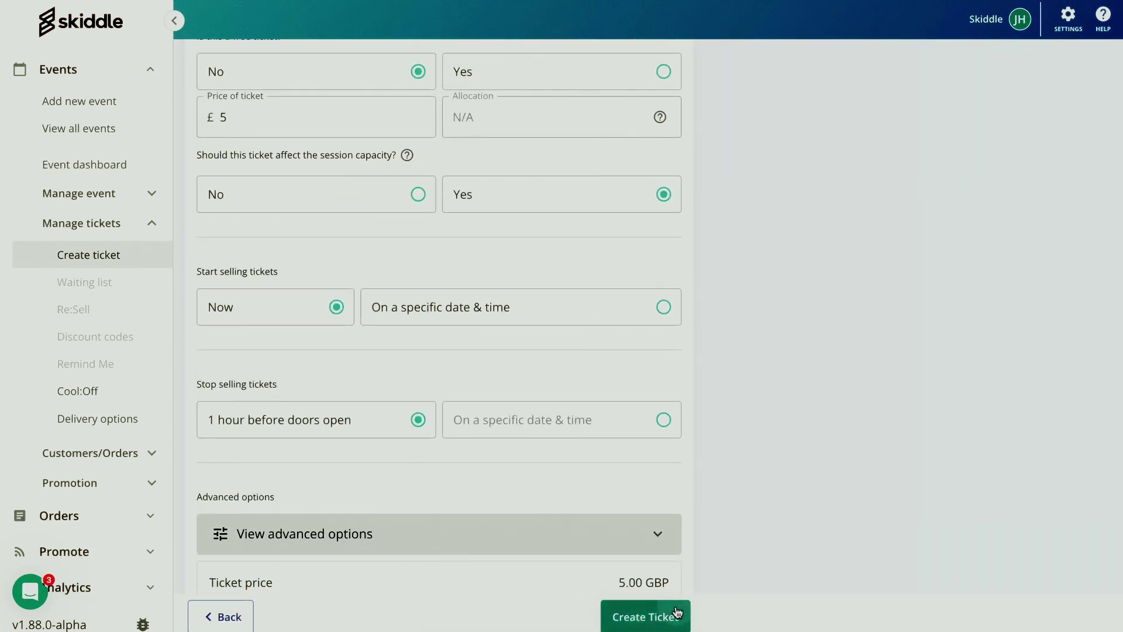
{"action": "scroll", "coordinate": [673, 497], "scroll_direction": "down", "scroll_amount": 2}
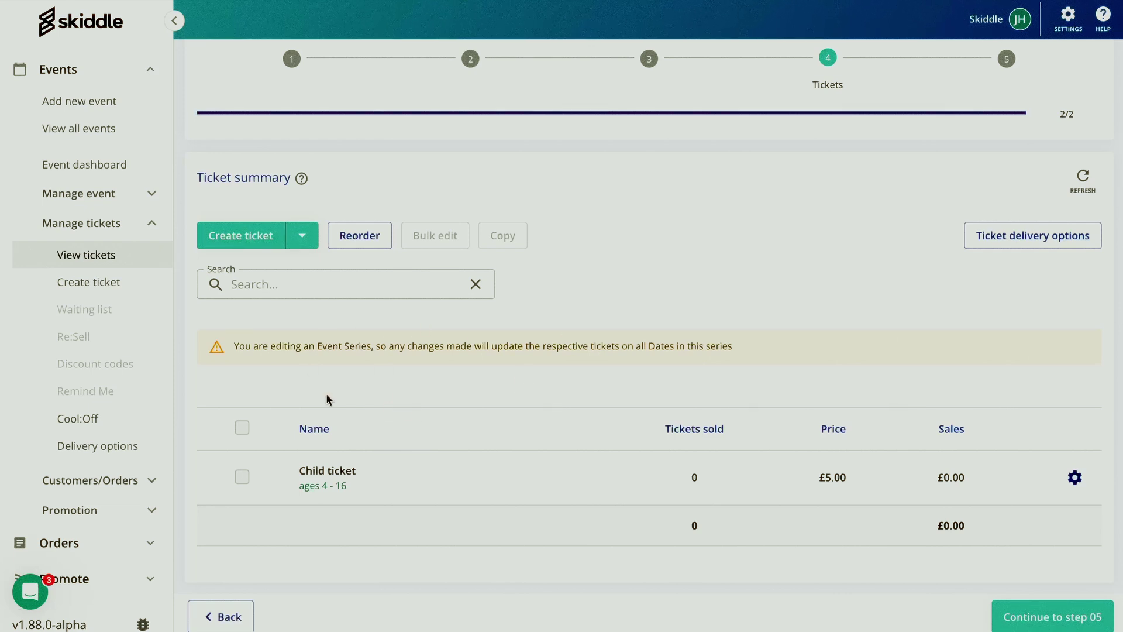
Step: Start a second ticket for the series and name it "Adult supervisor ticket"
{"action": "left_click", "coordinate": [262, 243]}
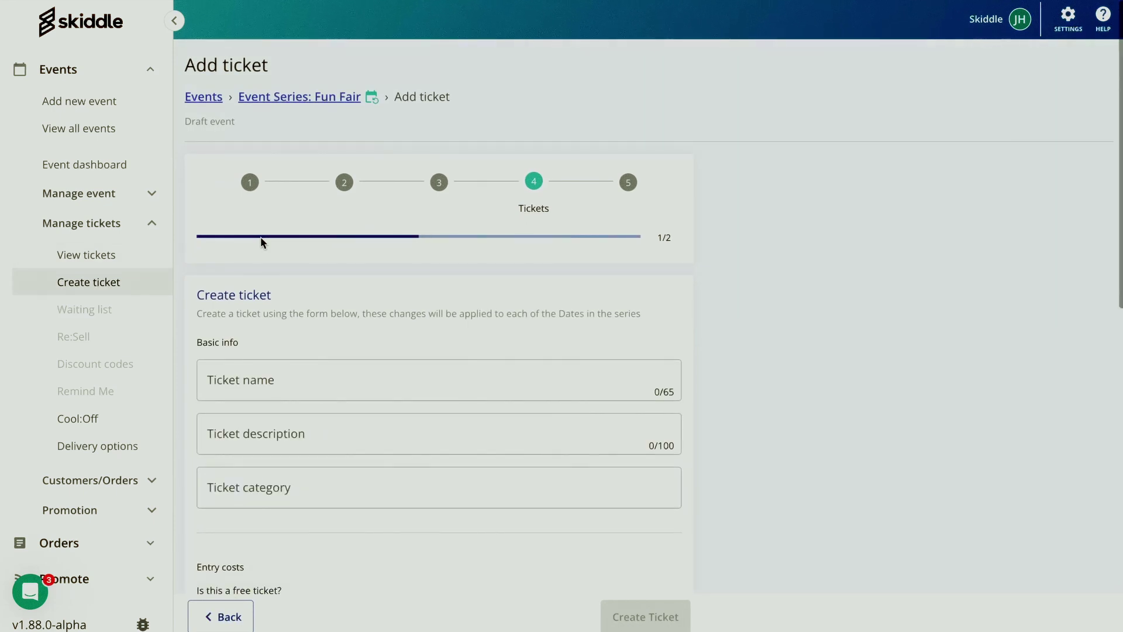
{"action": "left_click", "coordinate": [244, 378]}
{"action": "type", "text": "A"}
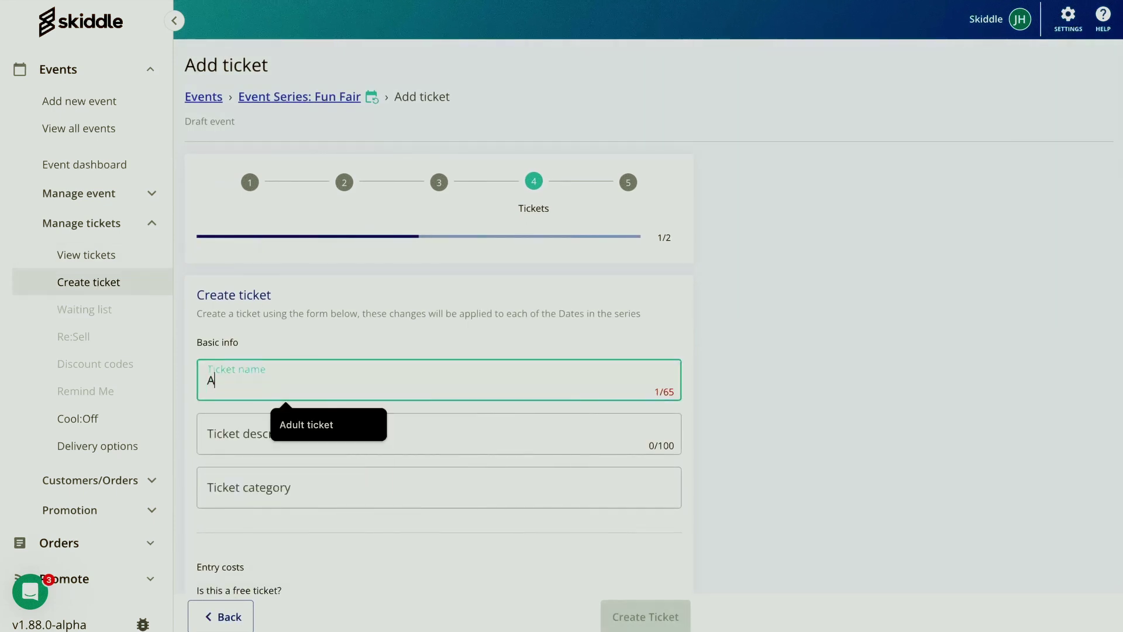
{"action": "type", "text": "dult"}
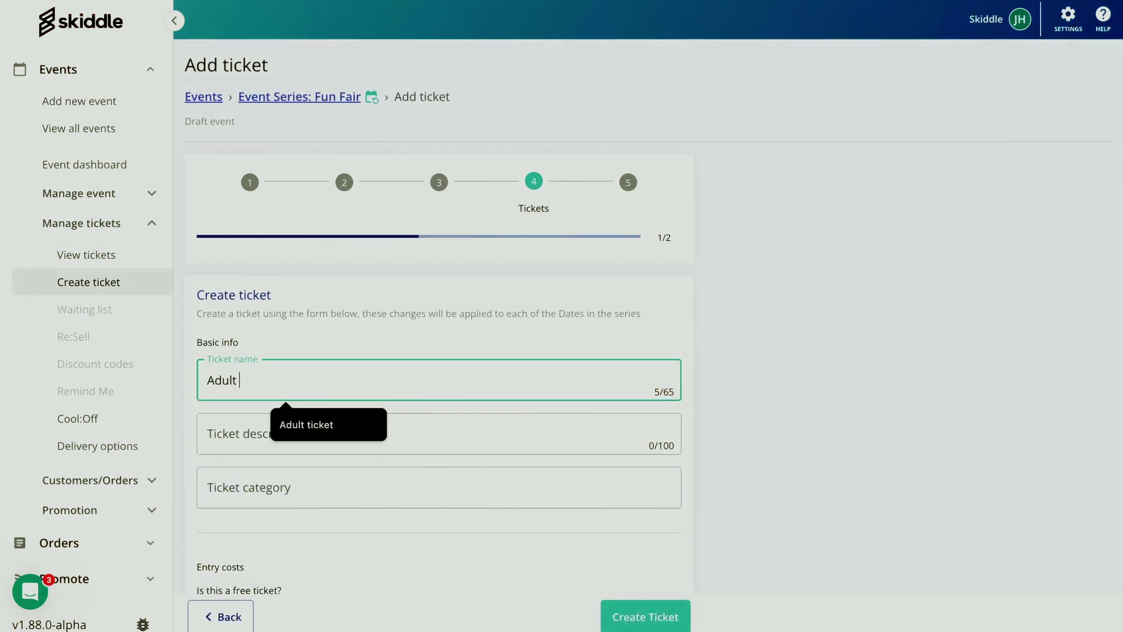
{"action": "type", "text": " superv"}
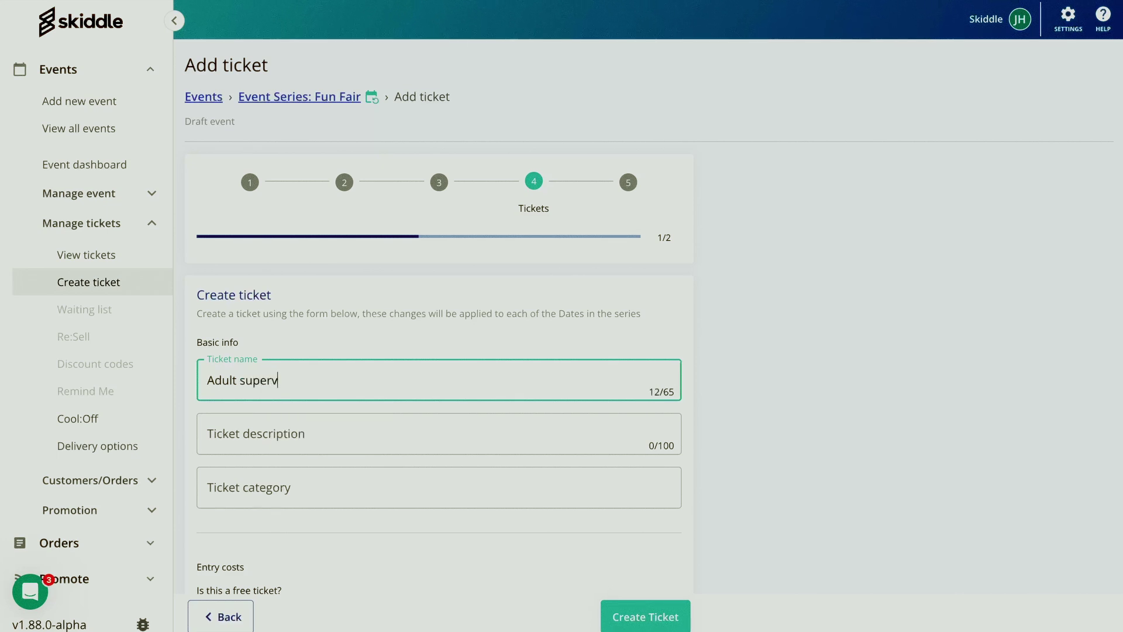
{"action": "type", "text": "isor ticjet"}
{"action": "scroll", "coordinate": [443, 429], "scroll_direction": "down", "scroll_amount": 2}
{"action": "key", "text": "BackSpace"}
{"action": "key", "text": "BackSpace"}
{"action": "key", "text": "BackSpace"}
{"action": "type", "text": "ke"}
Step: Set the adult supervisor ticket's price to £5, leaving its effect on session capacity at No
{"action": "scroll", "coordinate": [293, 332], "scroll_direction": "down", "scroll_amount": 2}
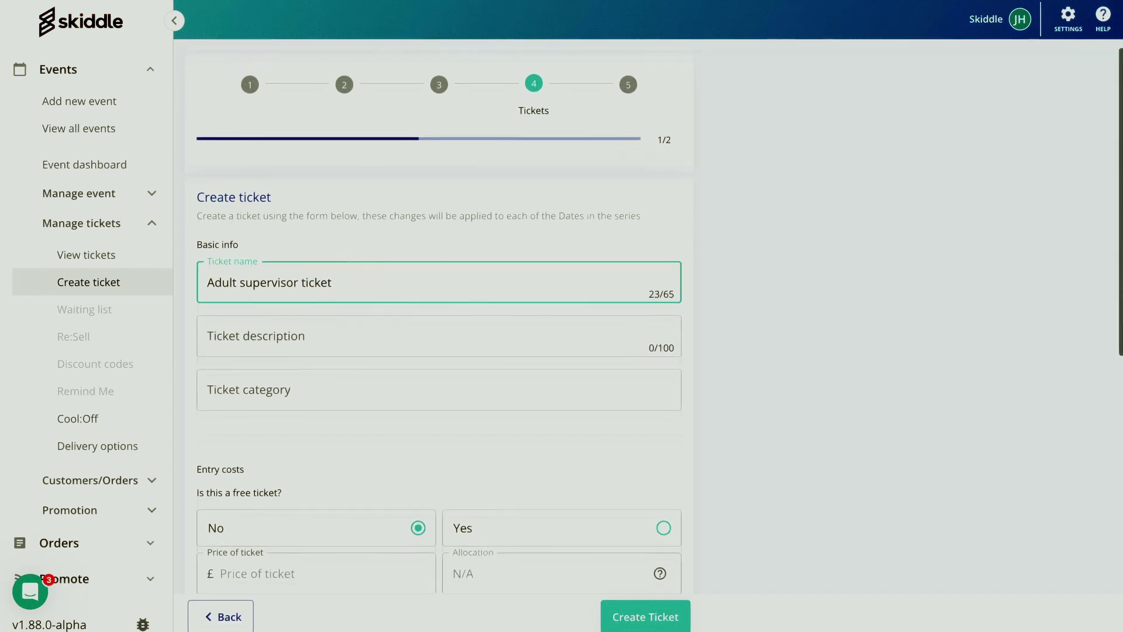
{"action": "left_click", "coordinate": [271, 450]}
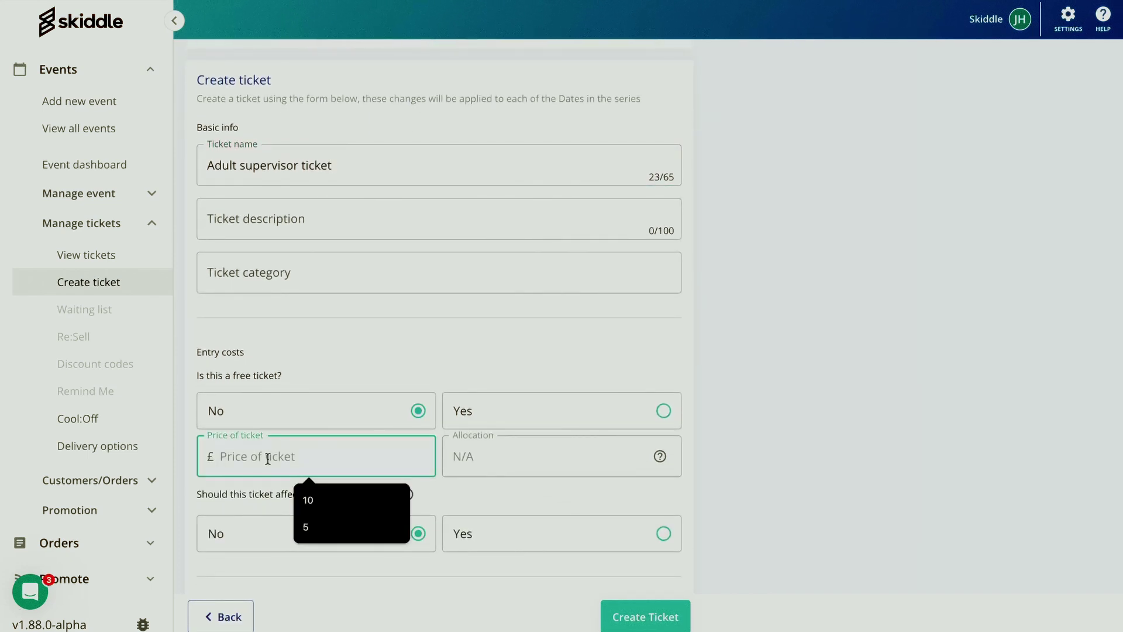
{"action": "type", "text": "5"}
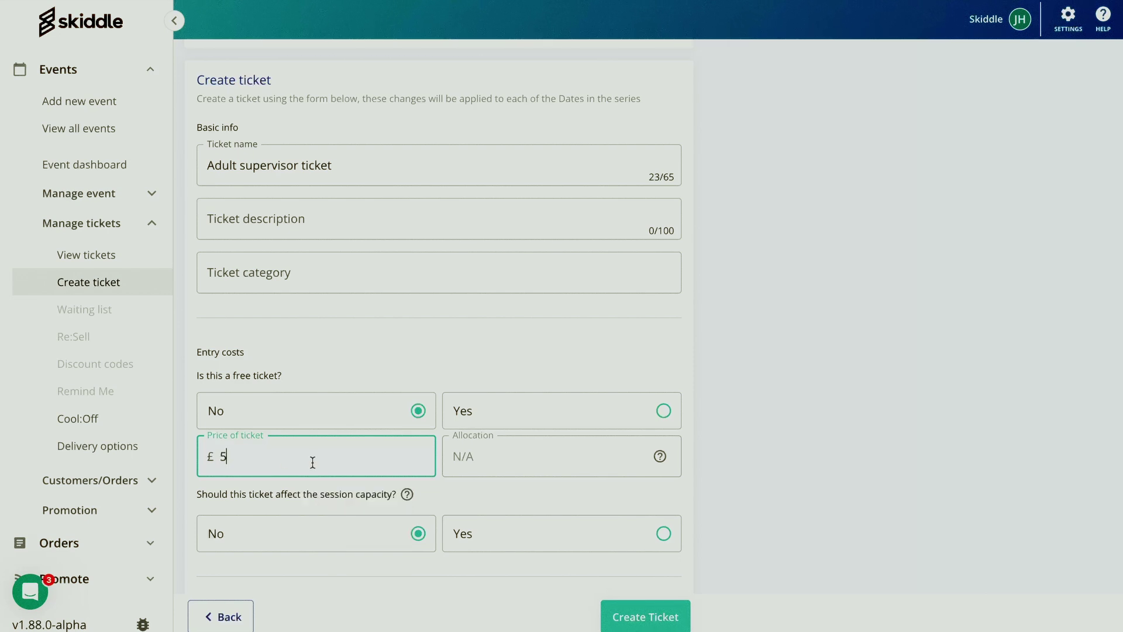
{"action": "scroll", "coordinate": [452, 488], "scroll_direction": "down", "scroll_amount": 1}
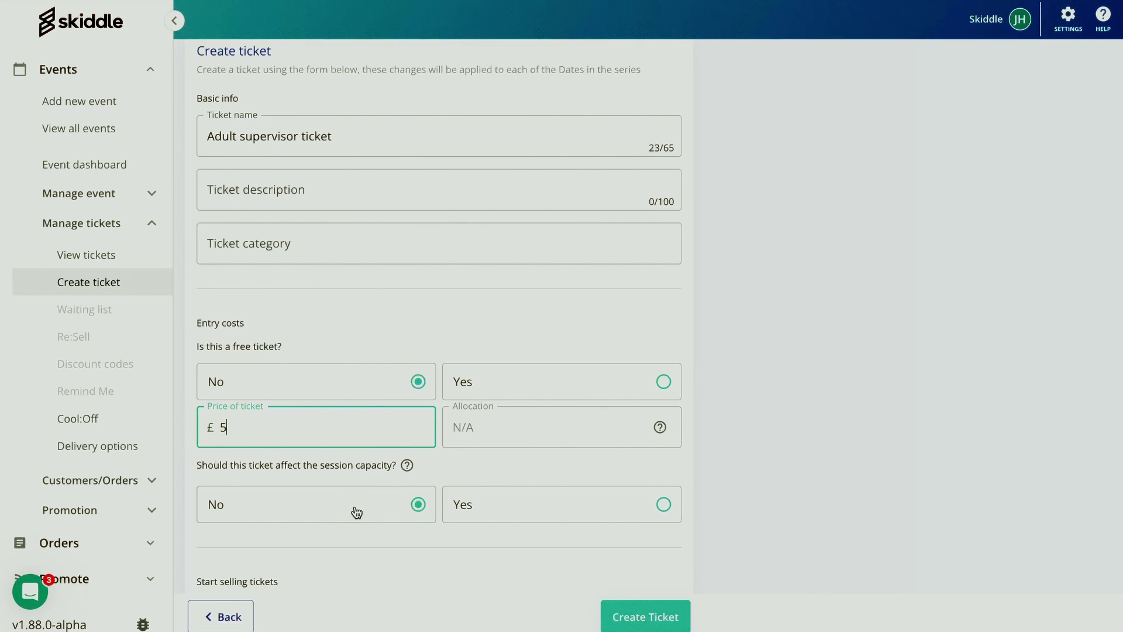
{"action": "scroll", "coordinate": [357, 513], "scroll_direction": "down", "scroll_amount": 1}
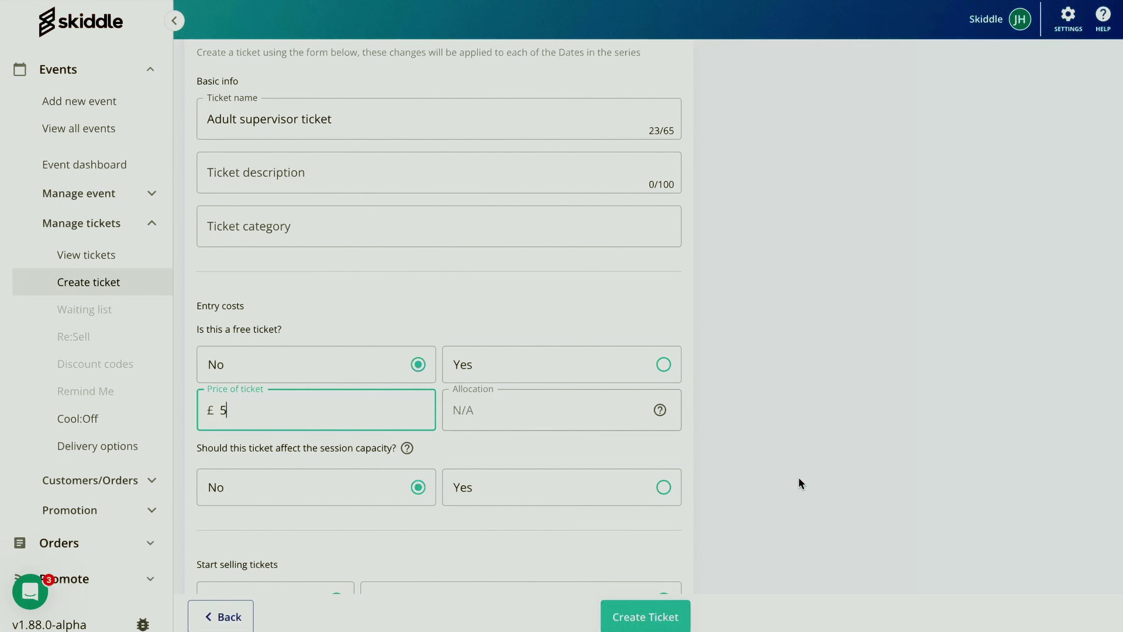
Step: In the advanced options, set the adult supervisor ticket's maximum tickets per order to 2
{"action": "scroll", "coordinate": [800, 484], "scroll_direction": "down", "scroll_amount": 3}
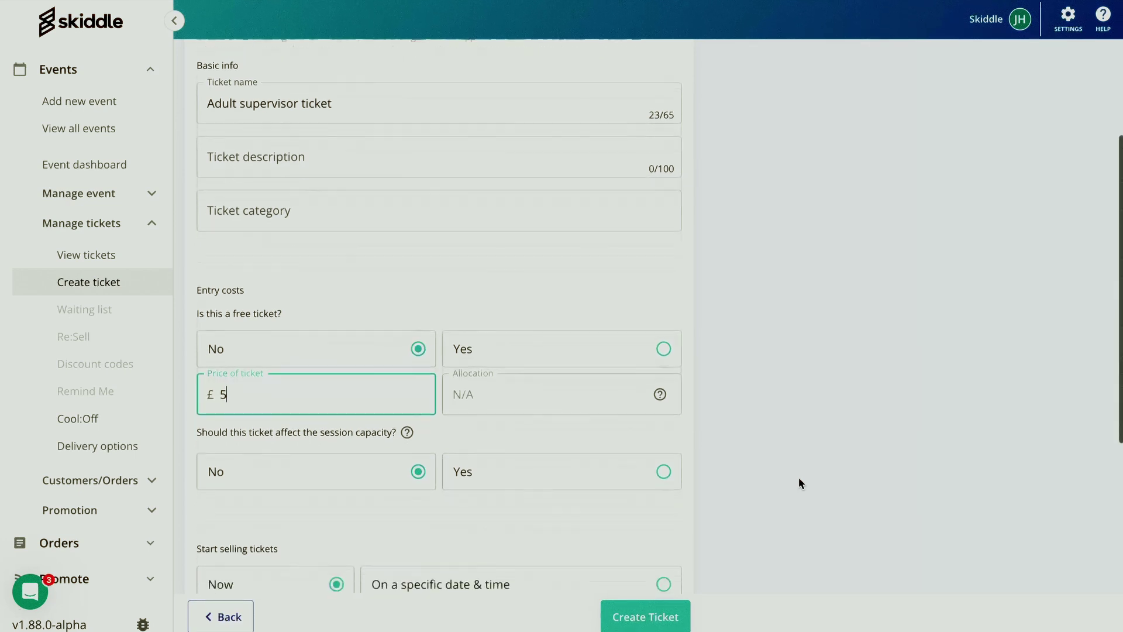
{"action": "scroll", "coordinate": [800, 481], "scroll_direction": "down", "scroll_amount": 3}
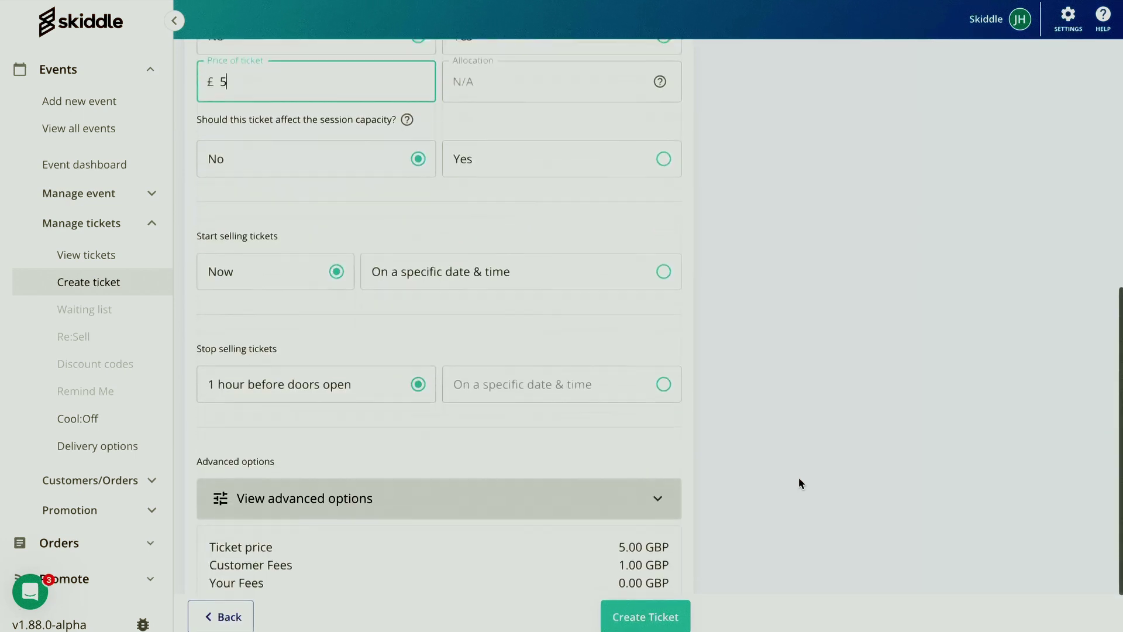
{"action": "left_click", "coordinate": [626, 421]}
{"action": "scroll", "coordinate": [625, 421], "scroll_direction": "down", "scroll_amount": 3}
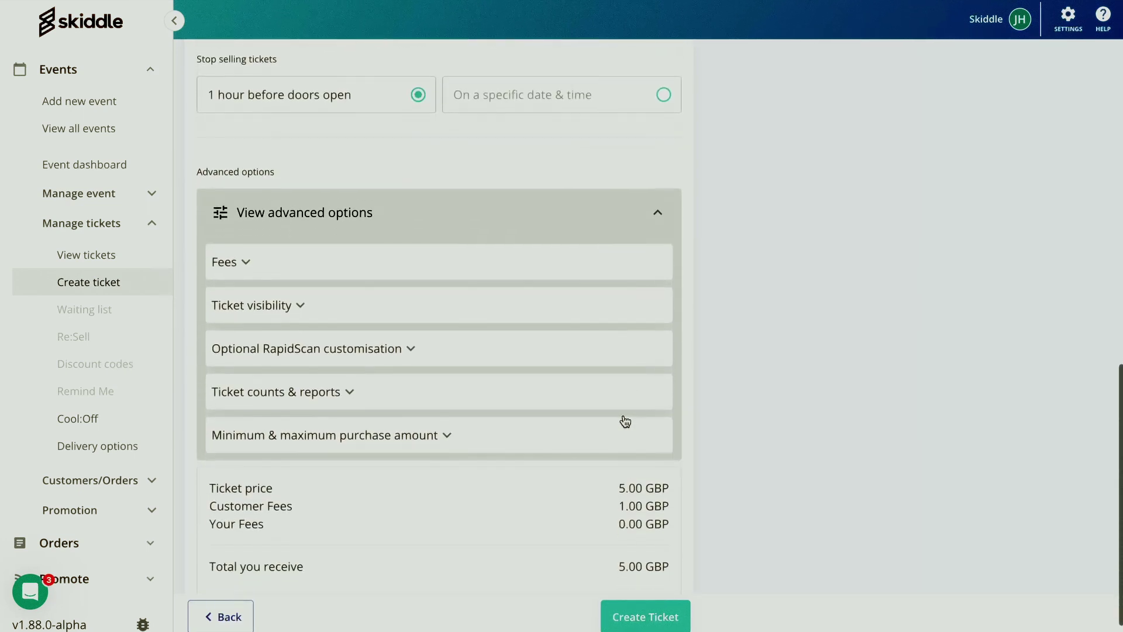
{"action": "left_click", "coordinate": [390, 408]}
{"action": "left_click", "coordinate": [502, 467]}
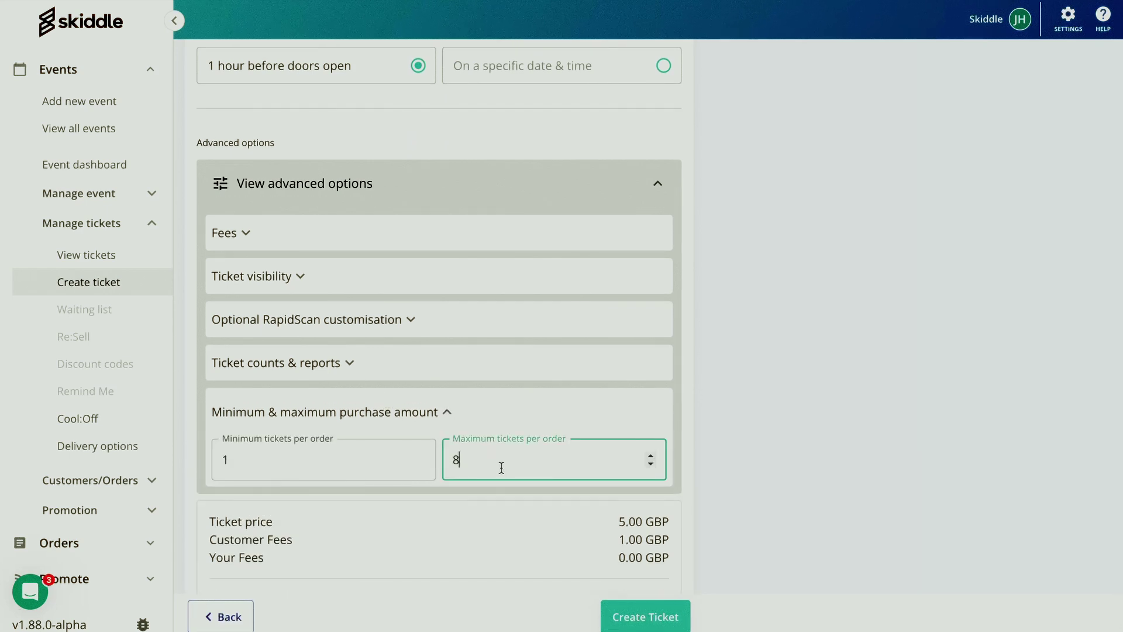
{"action": "key", "text": "BackSpace"}
{"action": "type", "text": "2"}
{"action": "left_click", "coordinate": [960, 374]}
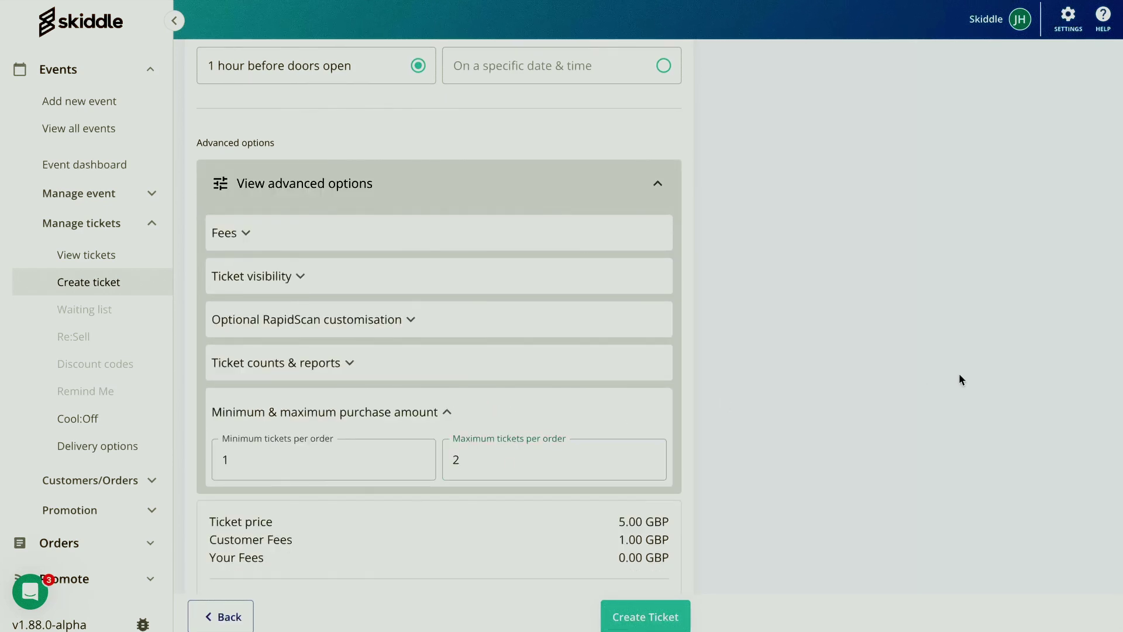
{"action": "left_click", "coordinate": [533, 445]}
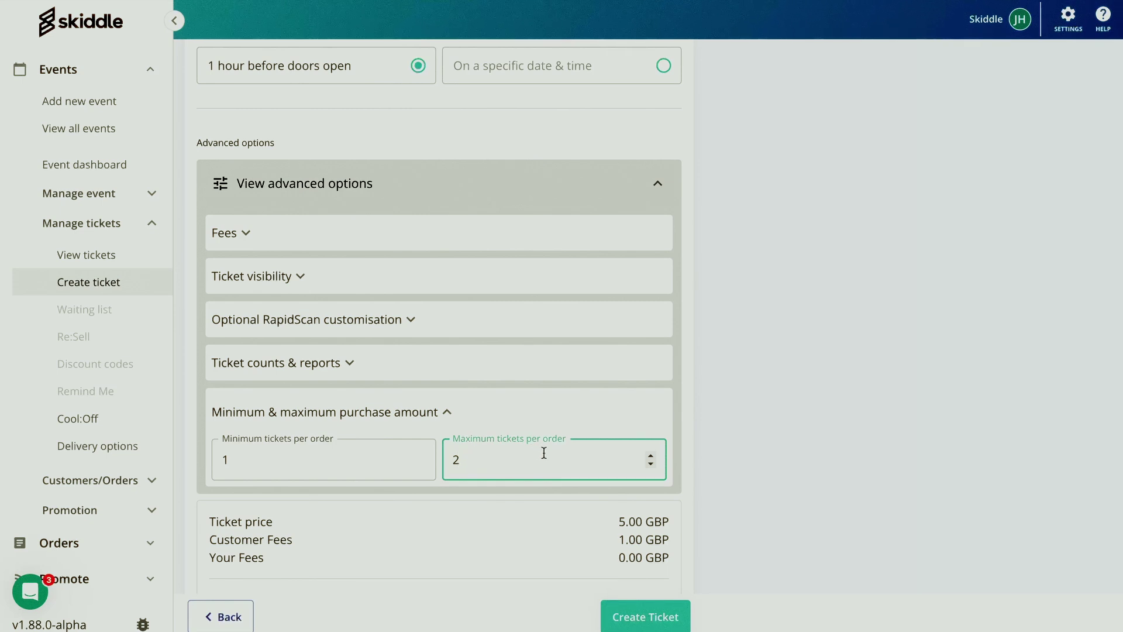
Step: Create the adult supervisor ticket and continue to the confirmation stage of the event series
{"action": "scroll", "coordinate": [543, 452], "scroll_direction": "down", "scroll_amount": 1}
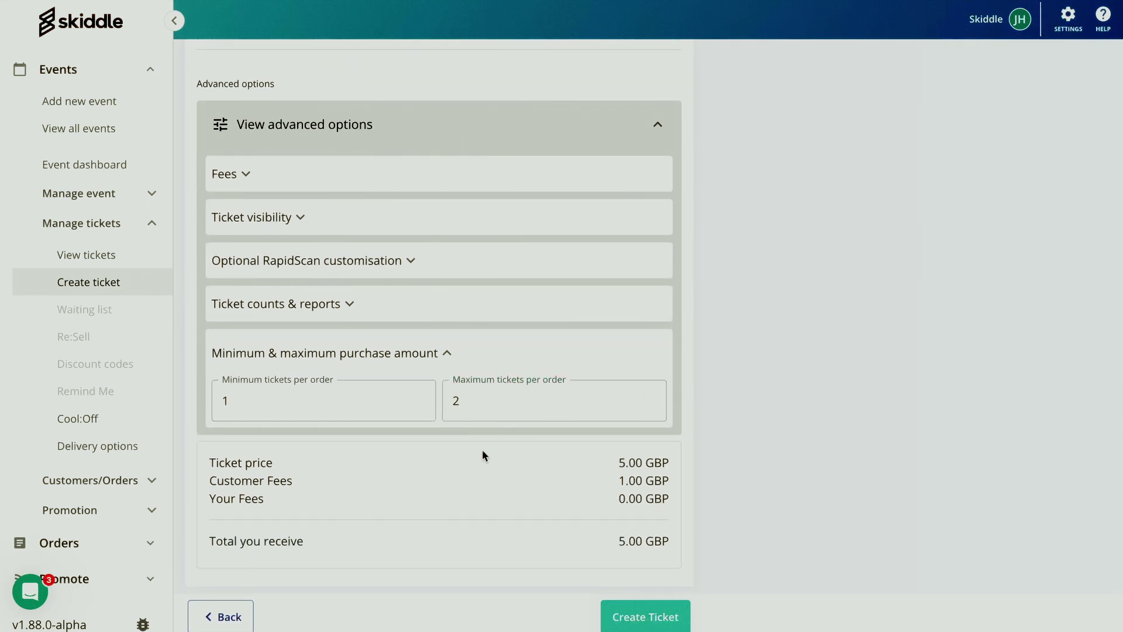
{"action": "left_click", "coordinate": [637, 619]}
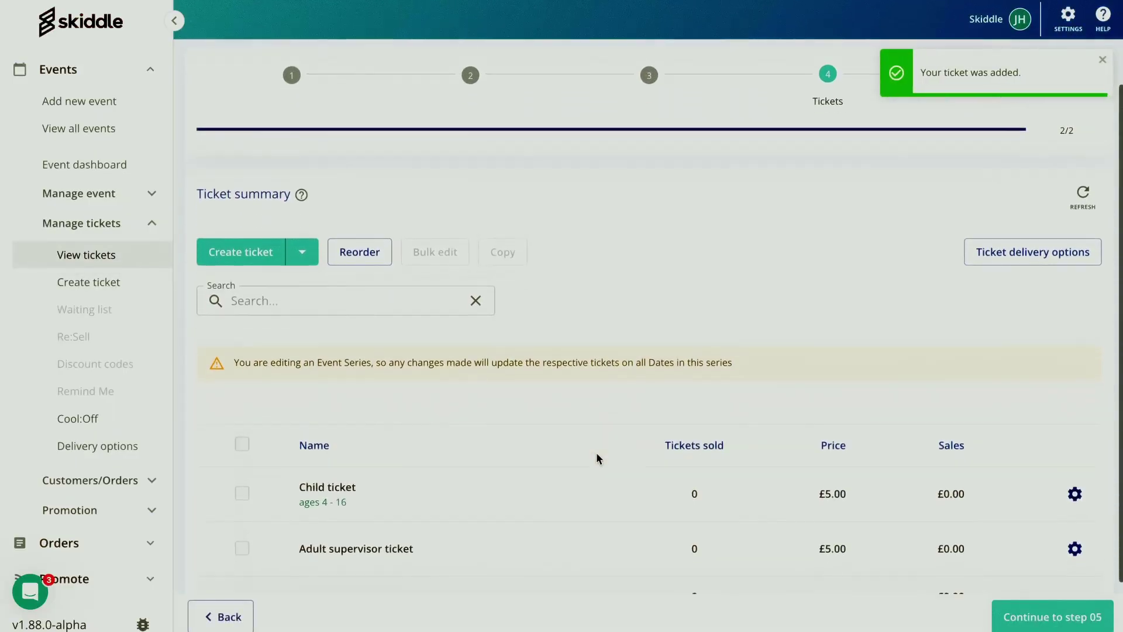
{"action": "scroll", "coordinate": [596, 452], "scroll_direction": "down", "scroll_amount": 1}
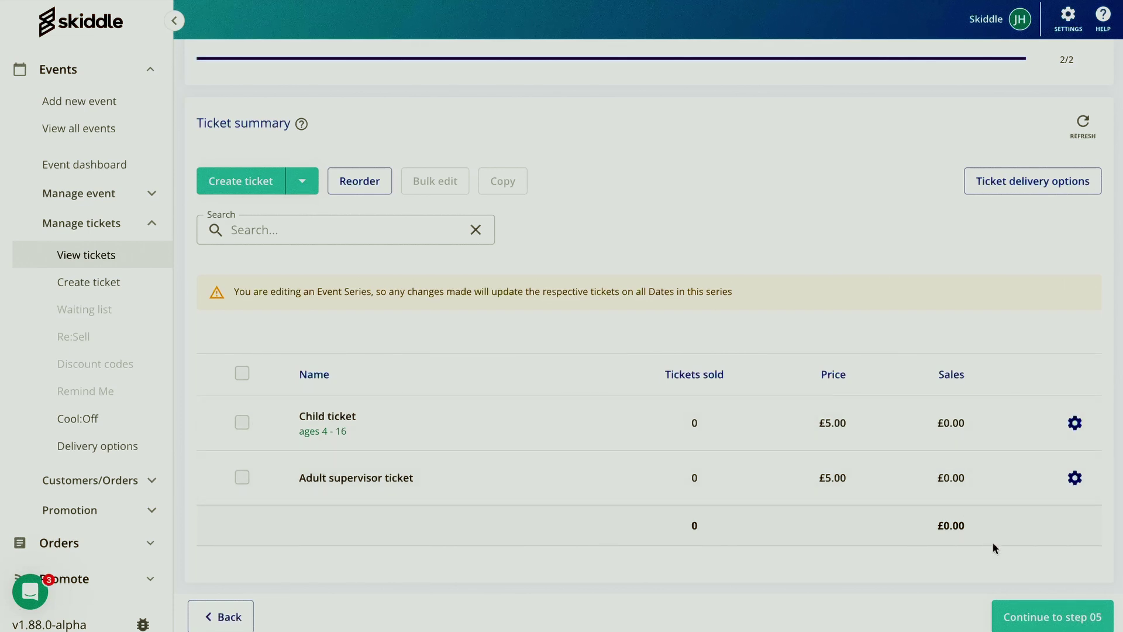
{"action": "left_click", "coordinate": [1059, 621]}
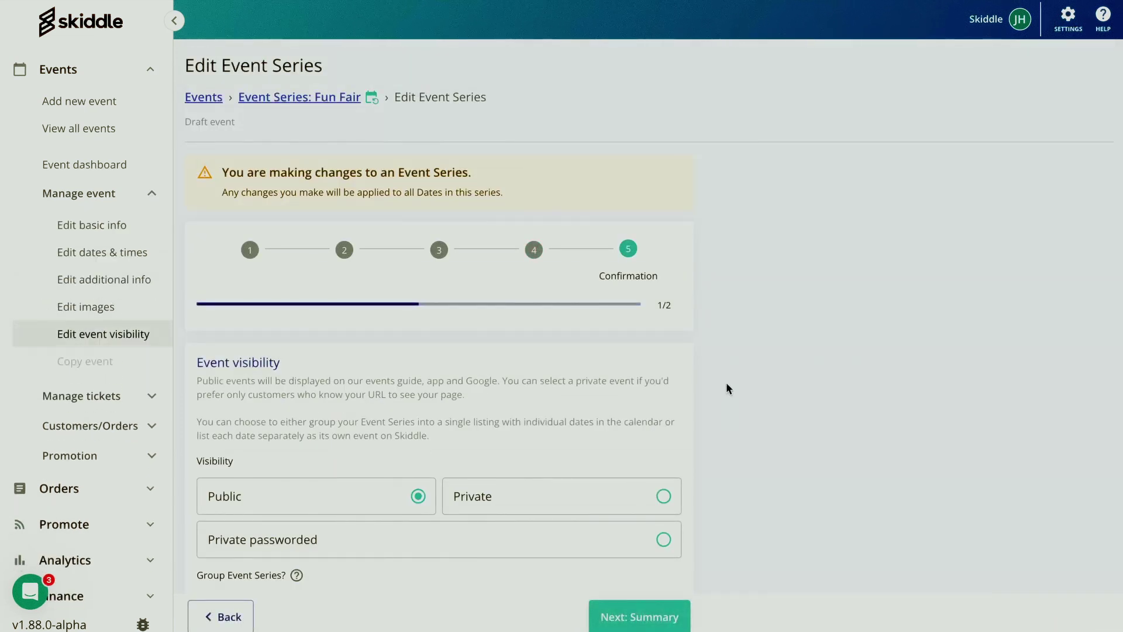
Step: Set the event series' visibility to Private with its dates grouped, and continue to the summary
{"action": "scroll", "coordinate": [725, 381], "scroll_direction": "down", "scroll_amount": 1}
{"action": "left_click", "coordinate": [567, 427]}
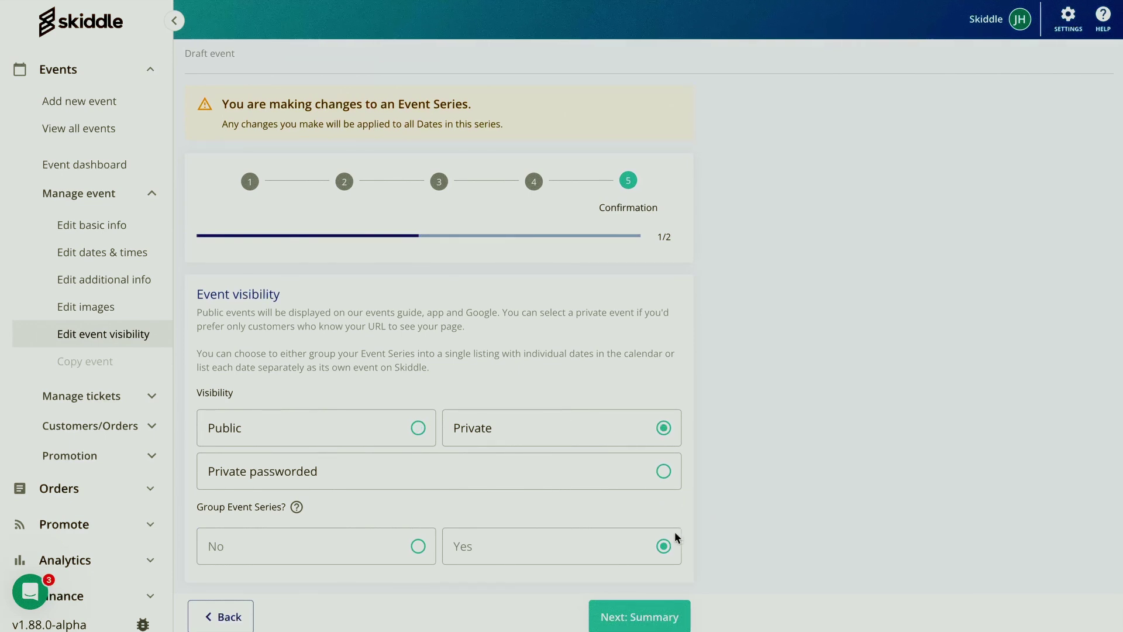
{"action": "left_click", "coordinate": [638, 614]}
Step: Check the session dates and times in the Fun Fair summary, and publish the event series immediately
{"action": "scroll", "coordinate": [541, 444], "scroll_direction": "down", "scroll_amount": 4}
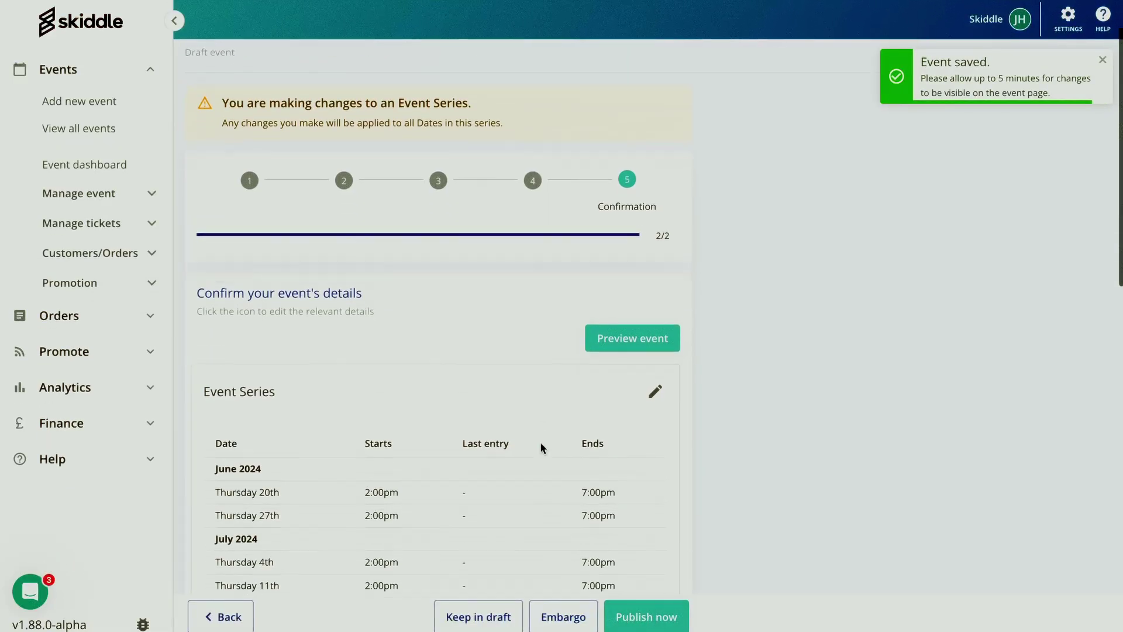
{"action": "scroll", "coordinate": [576, 403], "scroll_direction": "down", "scroll_amount": 1}
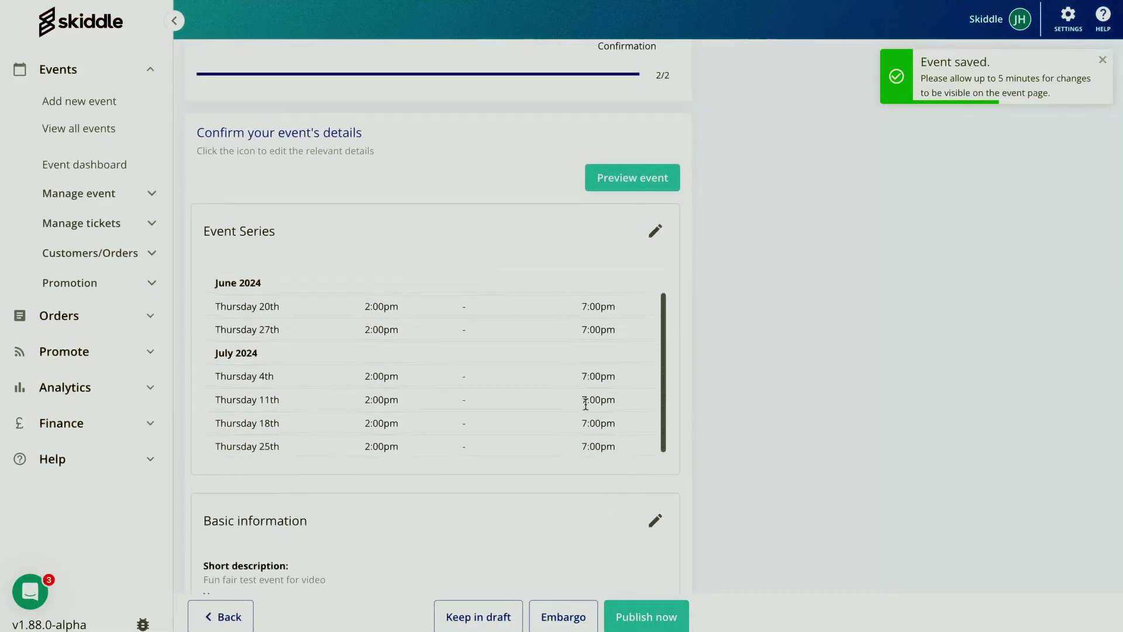
{"action": "scroll", "coordinate": [570, 401], "scroll_direction": "up", "scroll_amount": 1}
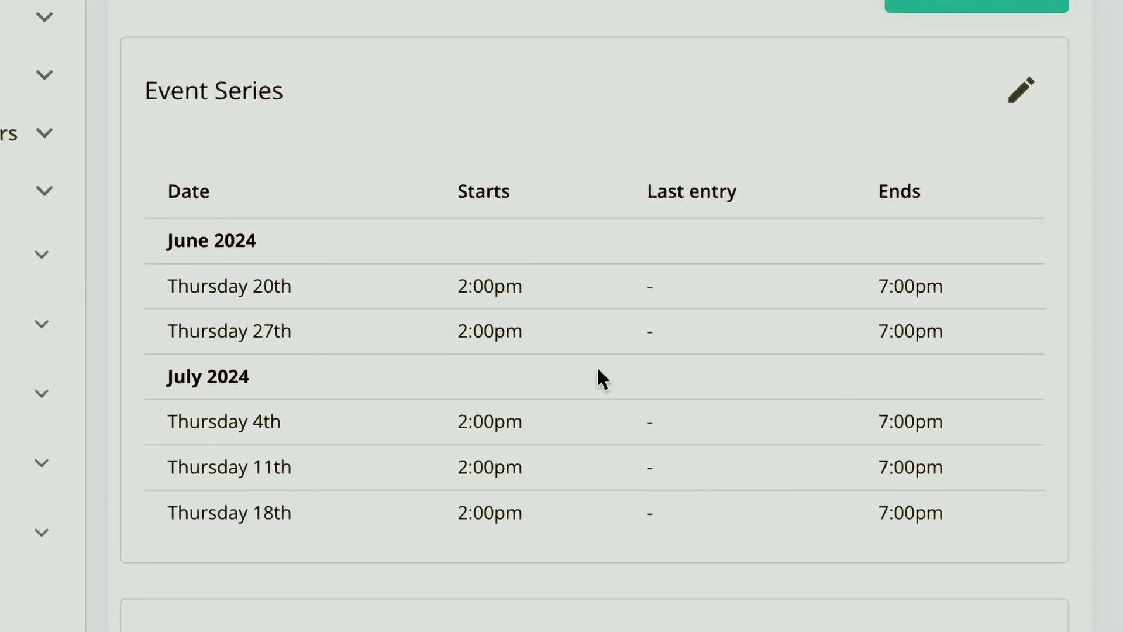
{"action": "scroll", "coordinate": [526, 345], "scroll_direction": "down", "scroll_amount": 1}
{"action": "scroll", "coordinate": [427, 272], "scroll_direction": "down", "scroll_amount": 2}
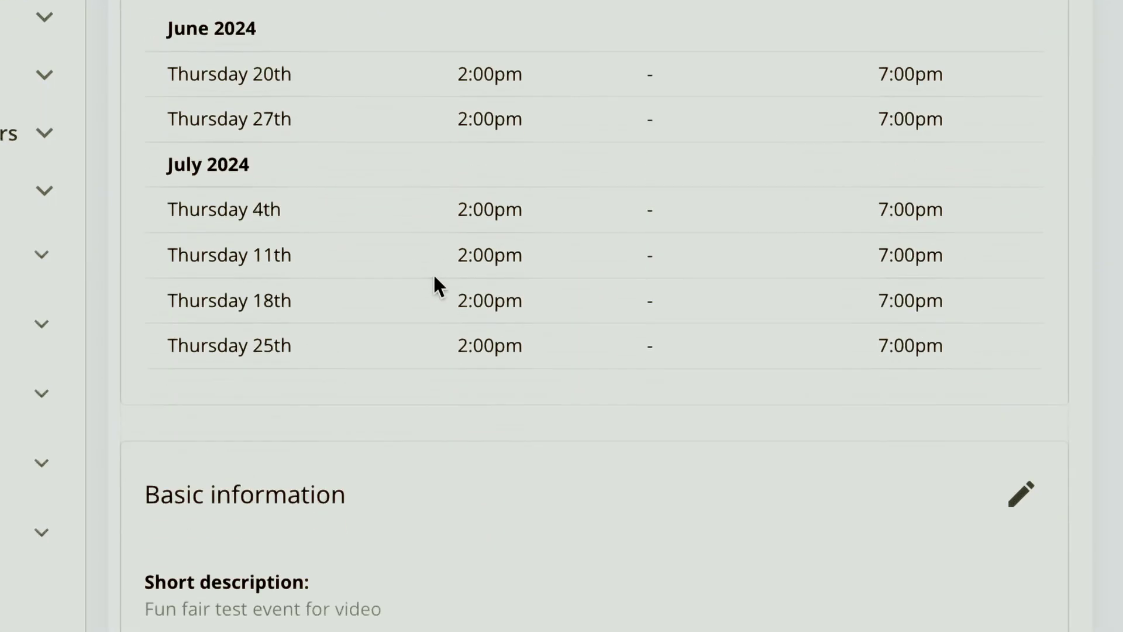
{"action": "scroll", "coordinate": [902, 281], "scroll_direction": "up", "scroll_amount": 1}
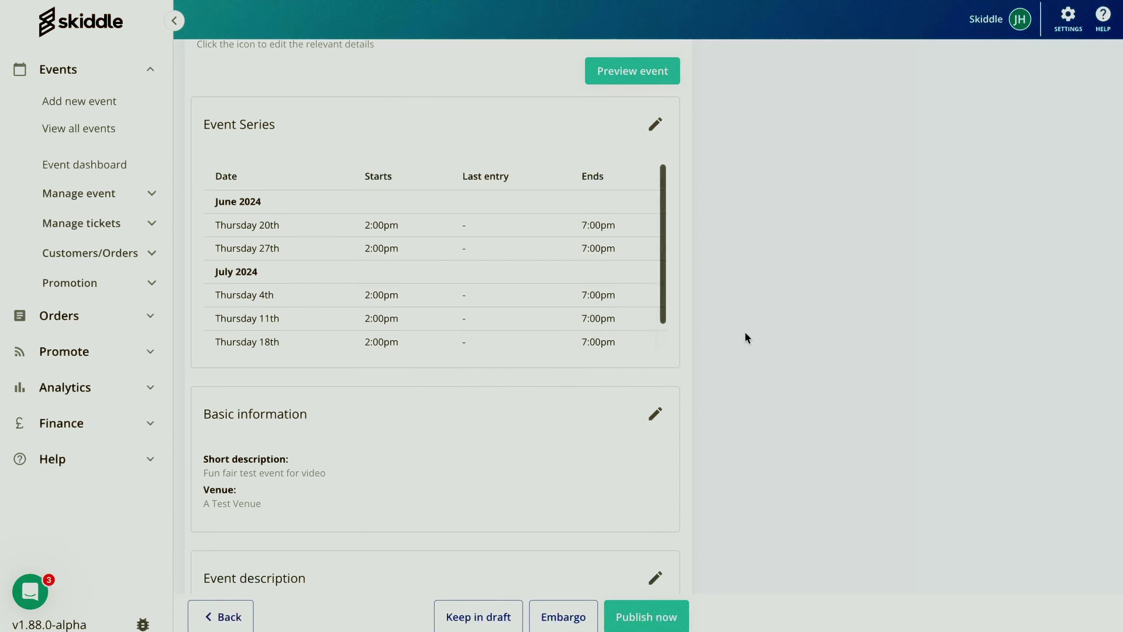
{"action": "scroll", "coordinate": [746, 337], "scroll_direction": "up", "scroll_amount": 1}
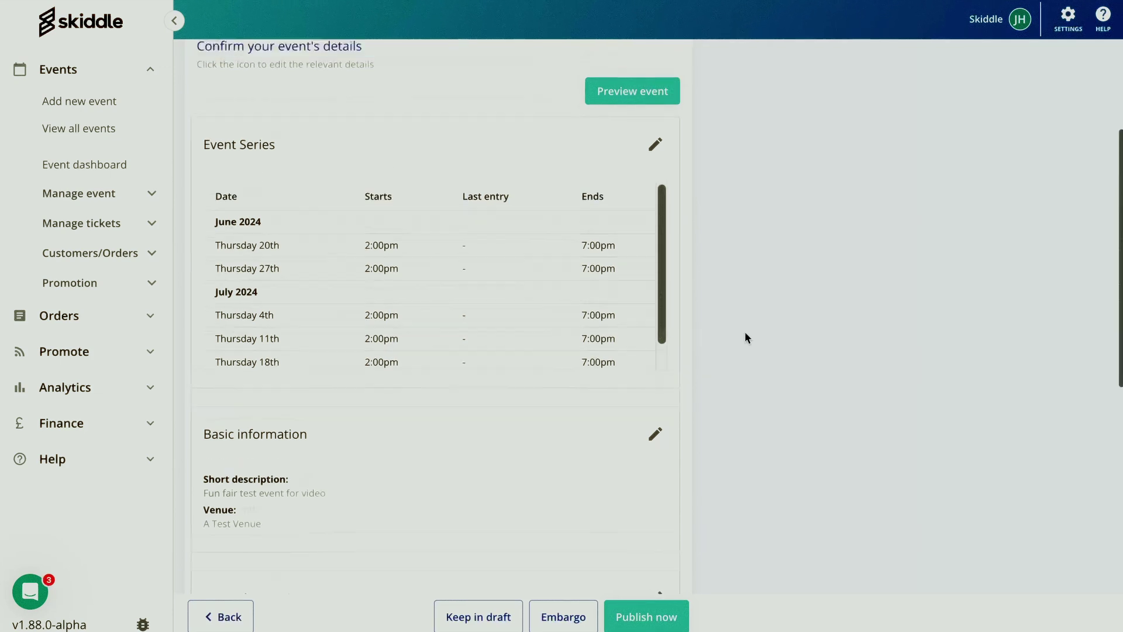
{"action": "scroll", "coordinate": [460, 344], "scroll_direction": "down", "scroll_amount": 1}
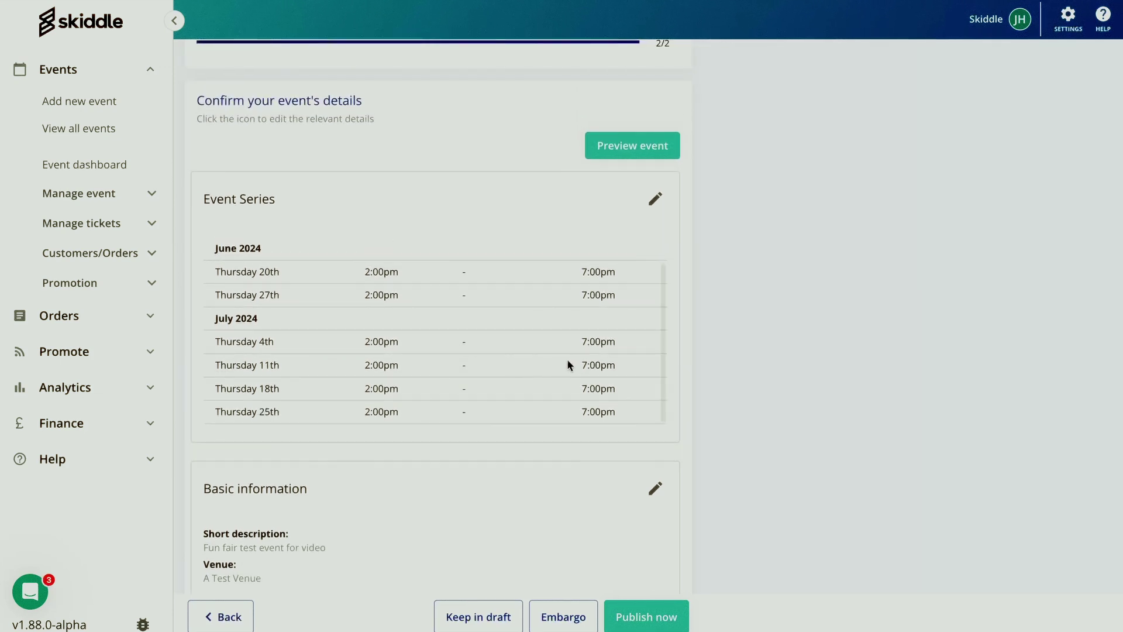
{"action": "scroll", "coordinate": [526, 337], "scroll_direction": "up", "scroll_amount": 1}
{"action": "scroll", "coordinate": [527, 341], "scroll_direction": "down", "scroll_amount": 1}
{"action": "scroll", "coordinate": [761, 367], "scroll_direction": "down", "scroll_amount": 1}
{"action": "left_click", "coordinate": [674, 619]}
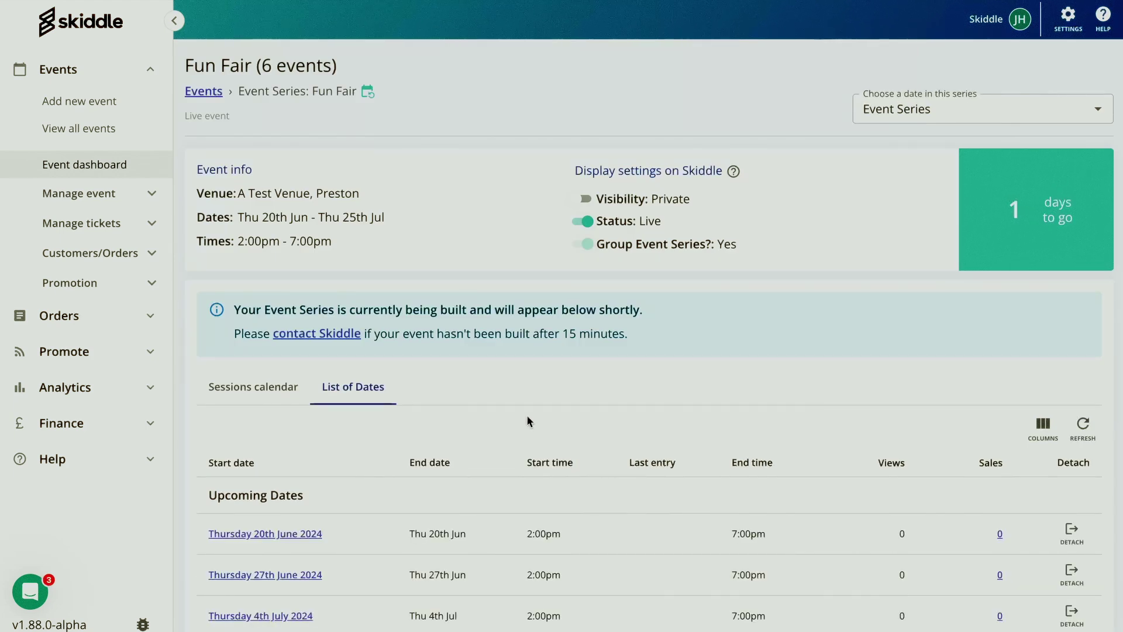
Step: Examine the published series' list of dates and its sessions calendar on the event dashboard
{"action": "scroll", "coordinate": [543, 408], "scroll_direction": "down", "scroll_amount": 2}
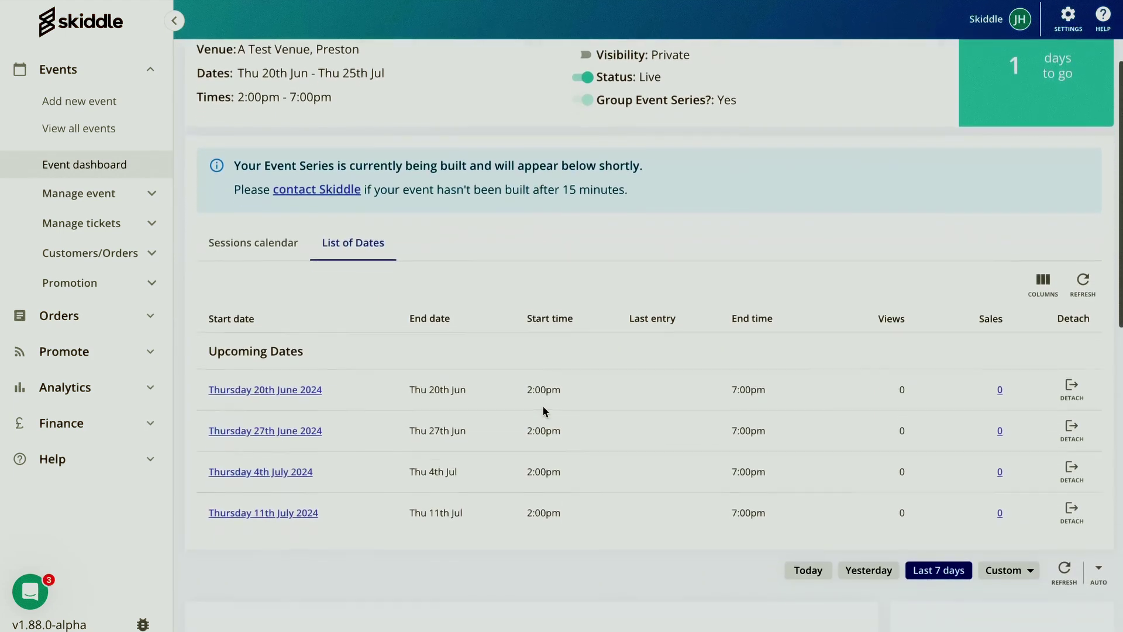
{"action": "scroll", "coordinate": [542, 412], "scroll_direction": "up", "scroll_amount": 2}
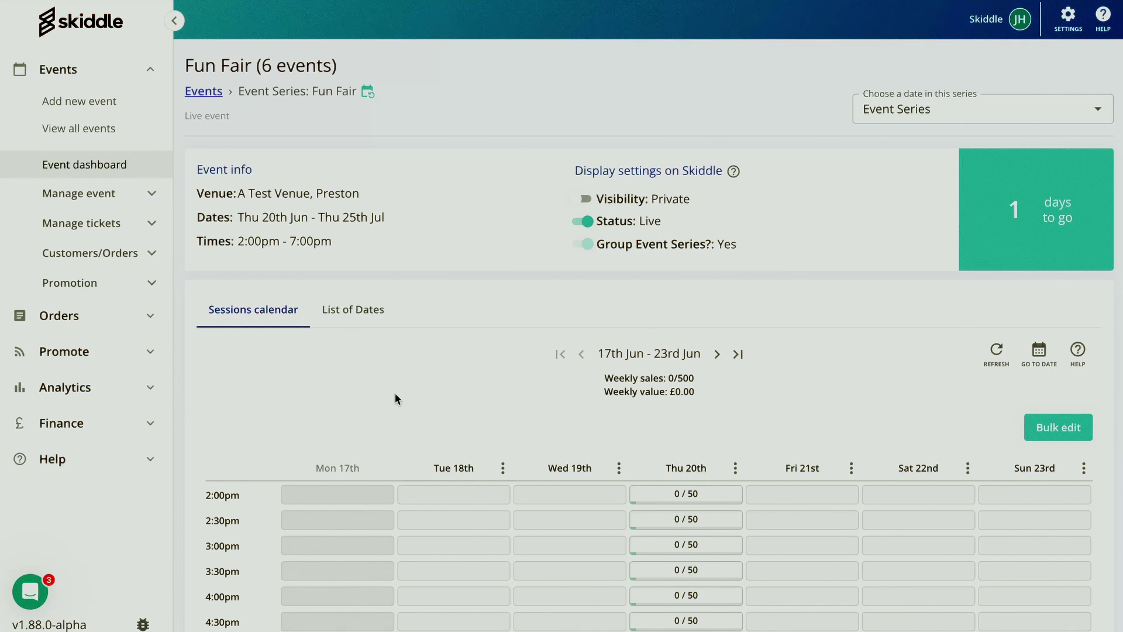
{"action": "left_click", "coordinate": [338, 320]}
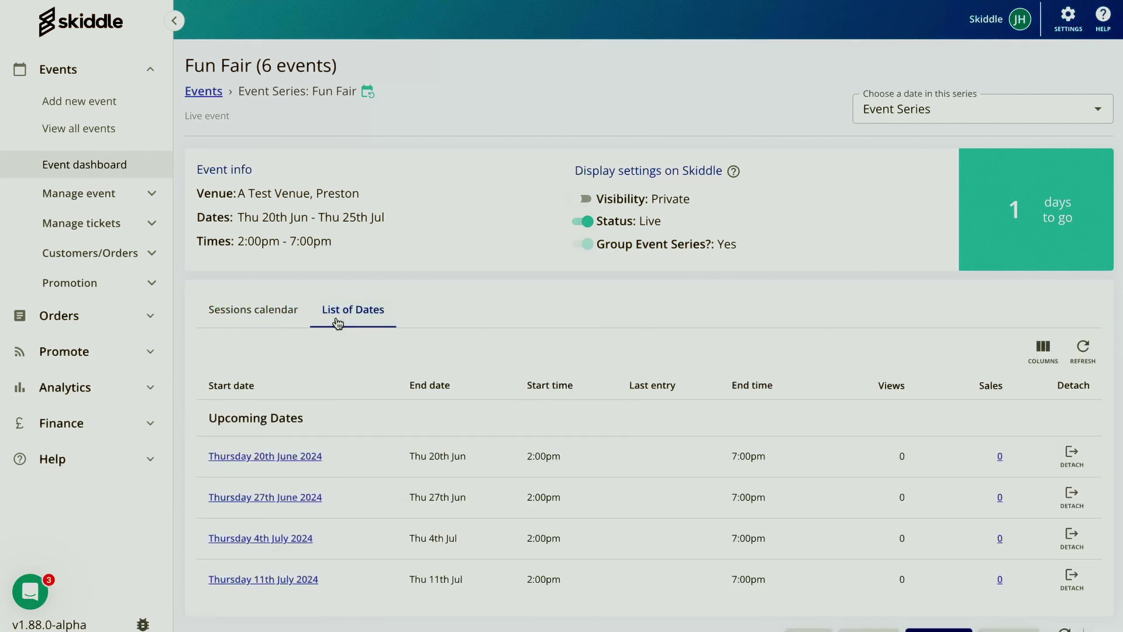
{"action": "left_click", "coordinate": [275, 312]}
{"action": "scroll", "coordinate": [402, 417], "scroll_direction": "down", "scroll_amount": 1}
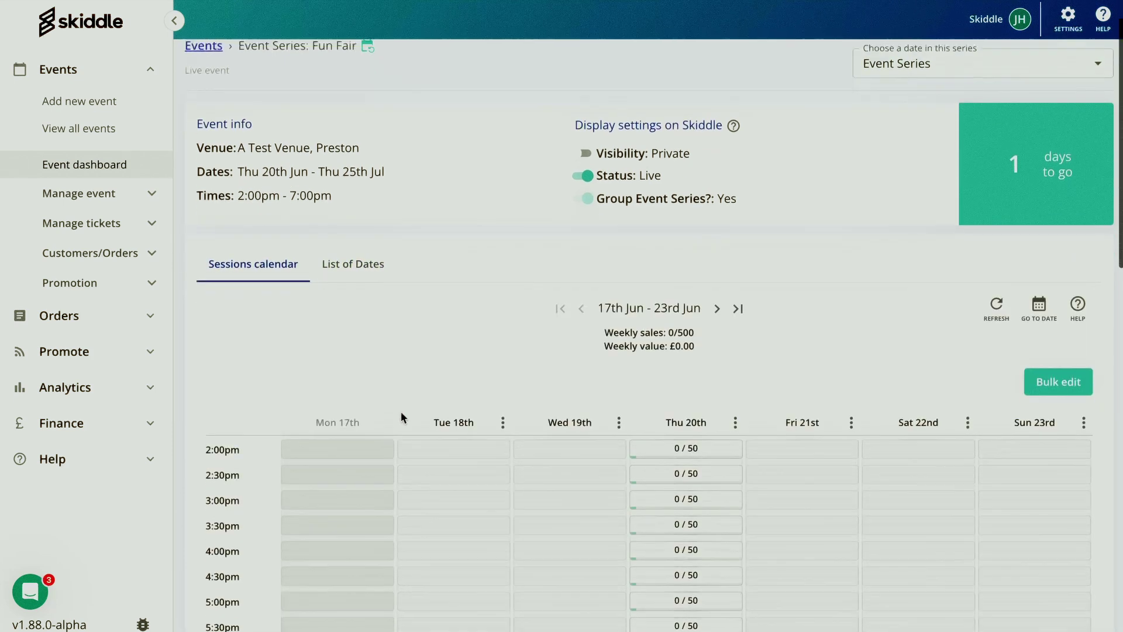
{"action": "scroll", "coordinate": [402, 413], "scroll_direction": "down", "scroll_amount": 2}
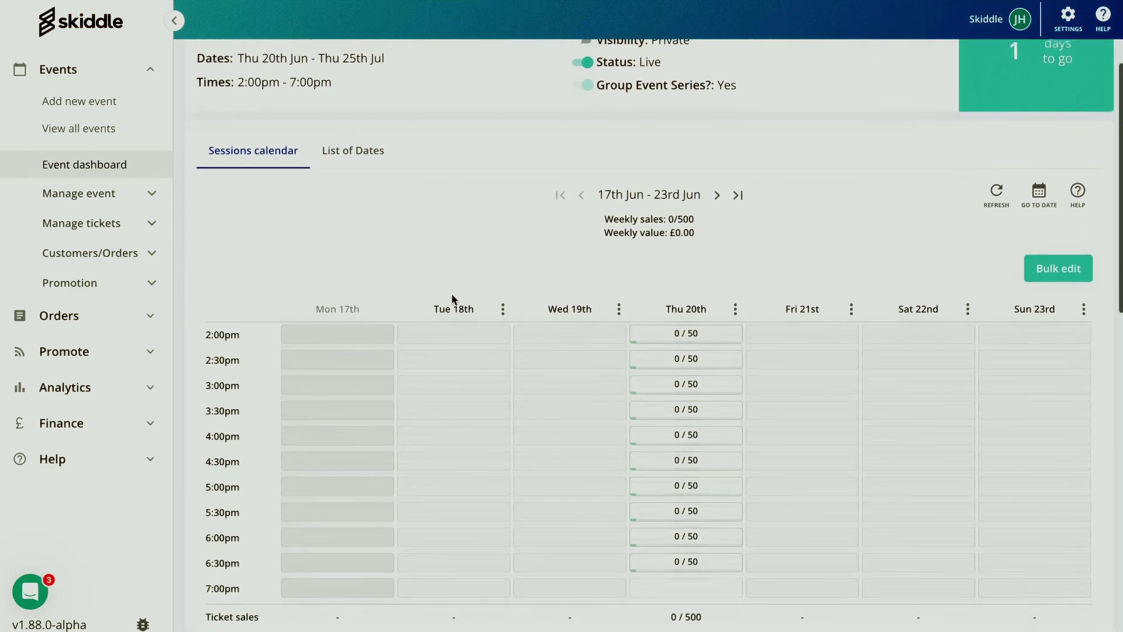
{"action": "scroll", "coordinate": [452, 299], "scroll_direction": "down", "scroll_amount": 1}
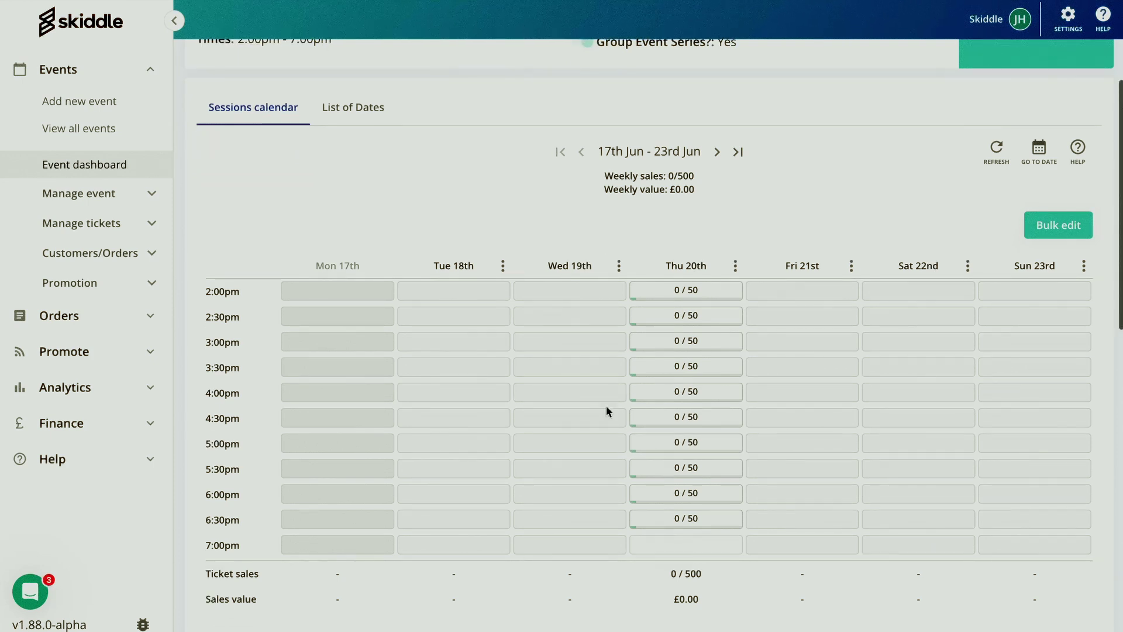
{"action": "mouse_move", "coordinate": [696, 329]}
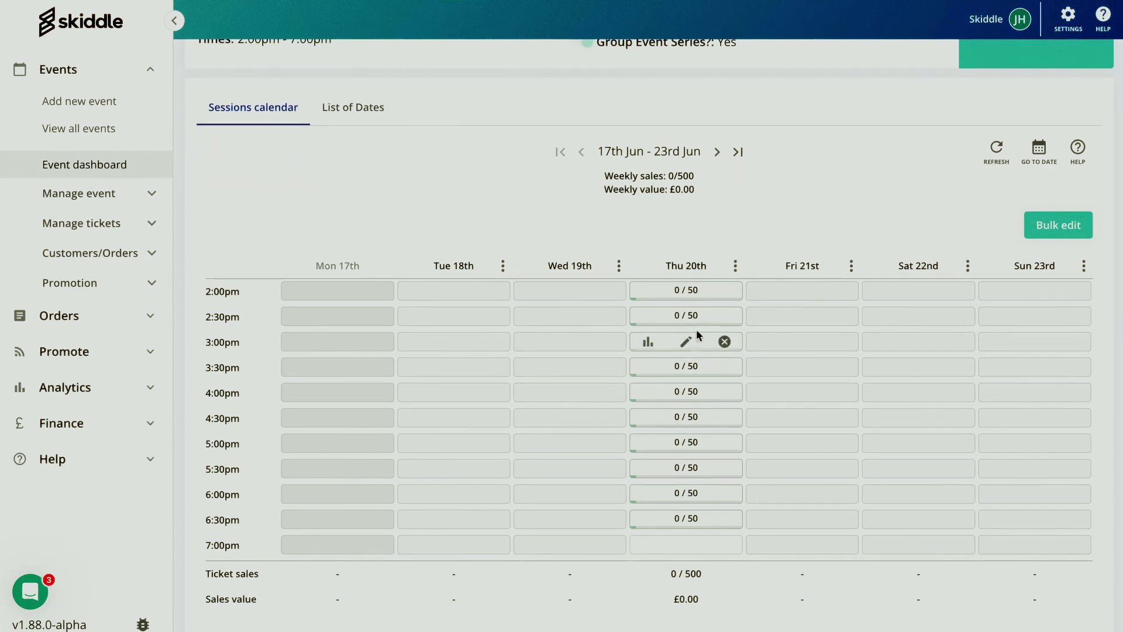
Step: Advance the sessions calendar to the week of 8th Jul - 14th Jul
{"action": "left_click", "coordinate": [718, 152]}
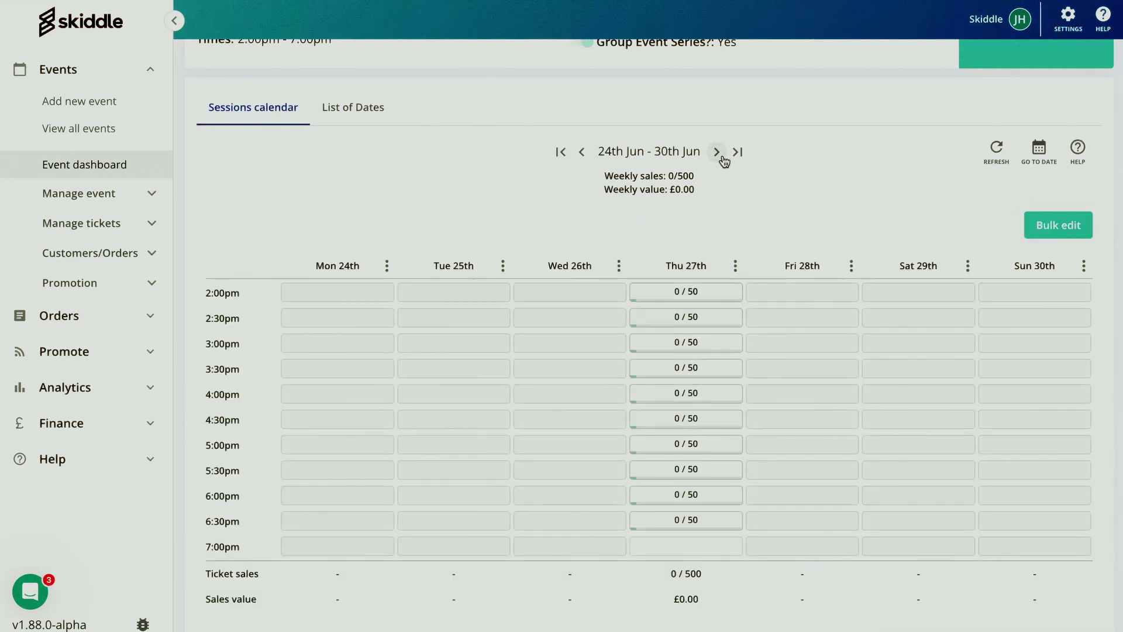
{"action": "left_click", "coordinate": [722, 156]}
{"action": "left_click", "coordinate": [706, 153]}
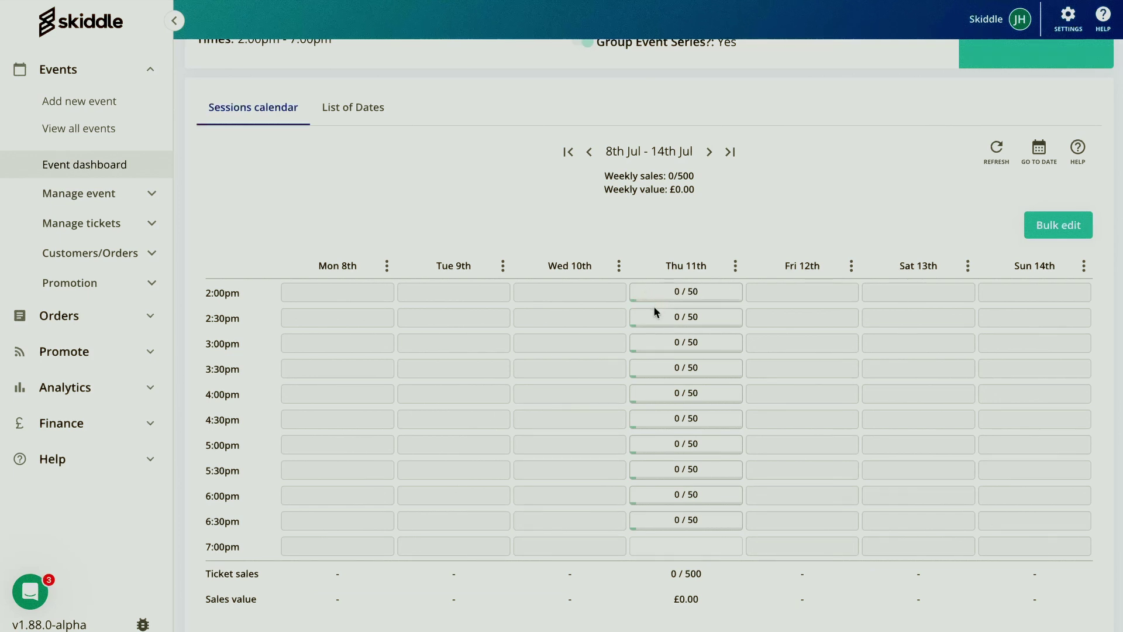
Step: View the sales breakdown and the edit options of the Thursday 11th July 2:00pm session without changing them
{"action": "mouse_move", "coordinate": [704, 297]}
{"action": "left_click", "coordinate": [646, 293]}
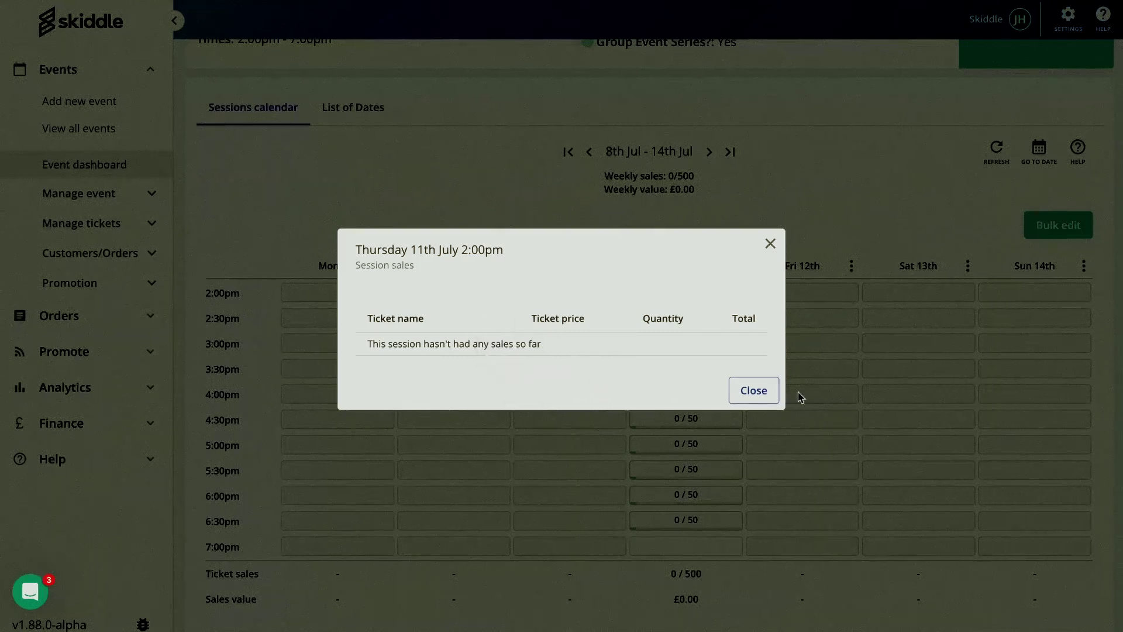
{"action": "left_click", "coordinate": [749, 392]}
{"action": "left_click", "coordinate": [687, 296]}
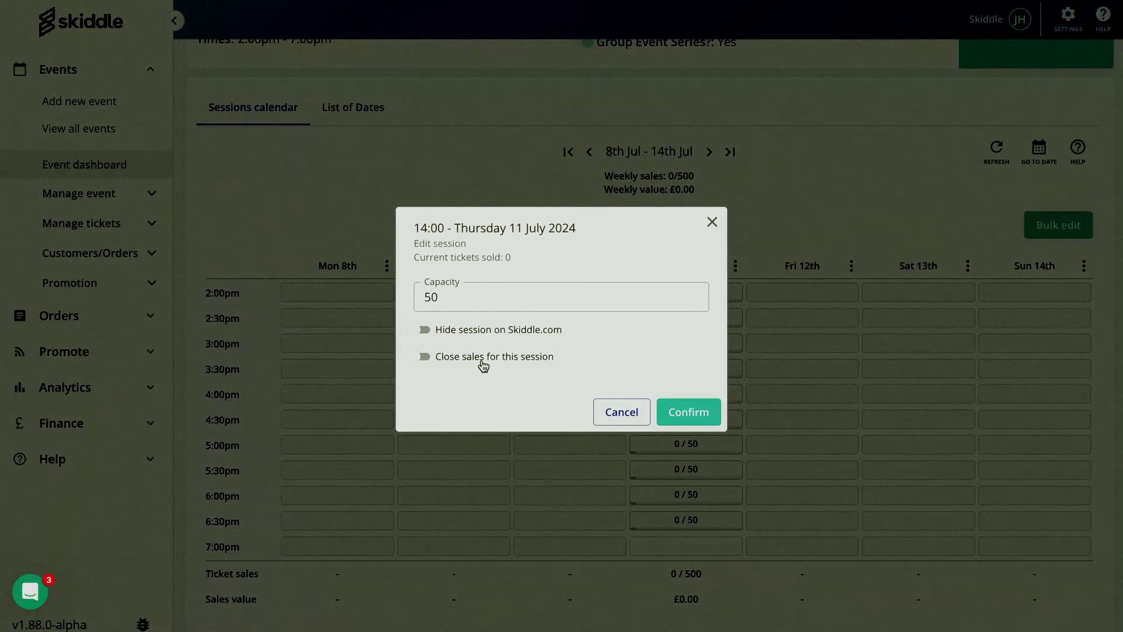
{"action": "left_click", "coordinate": [712, 223]}
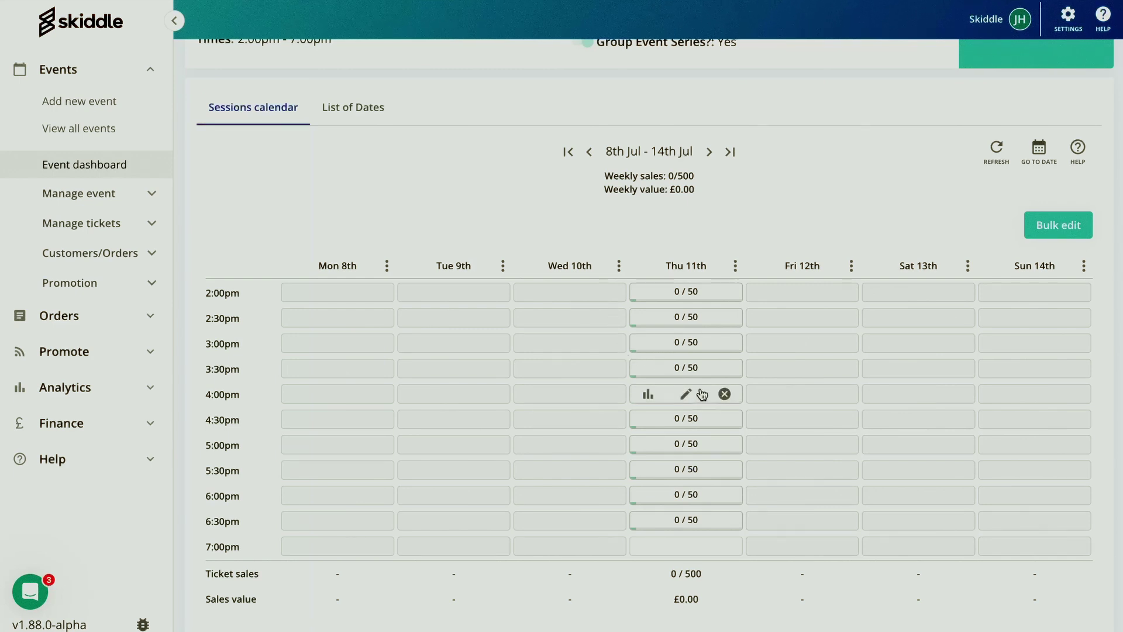
Step: Close sales for the Thursday 11th July 3:30pm session
{"action": "mouse_move", "coordinate": [682, 368]}
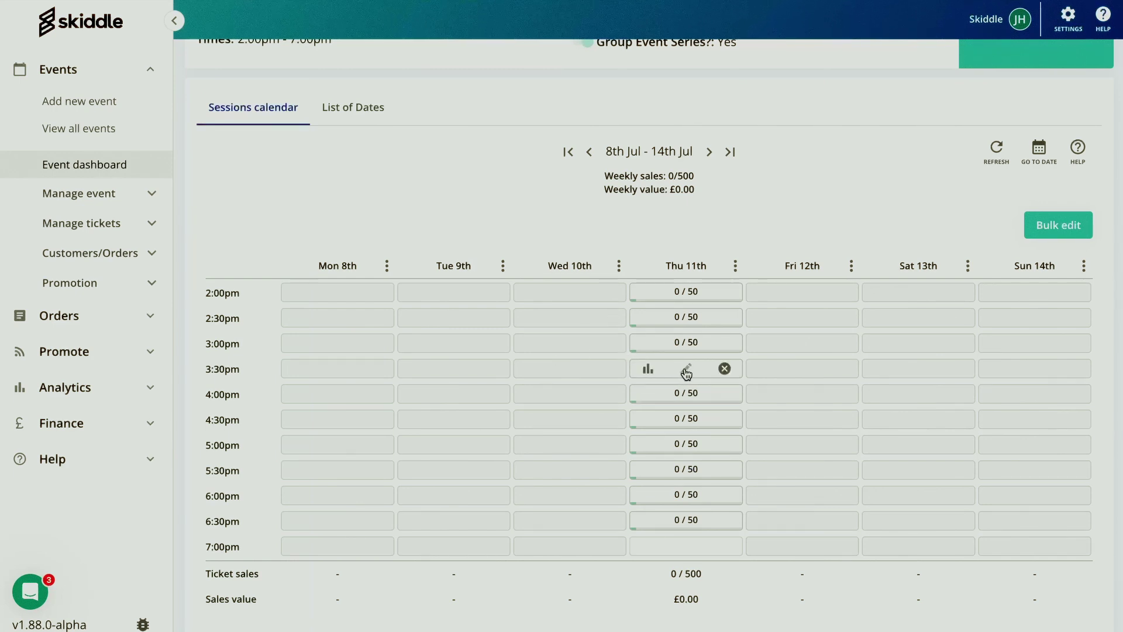
{"action": "left_click", "coordinate": [685, 371]}
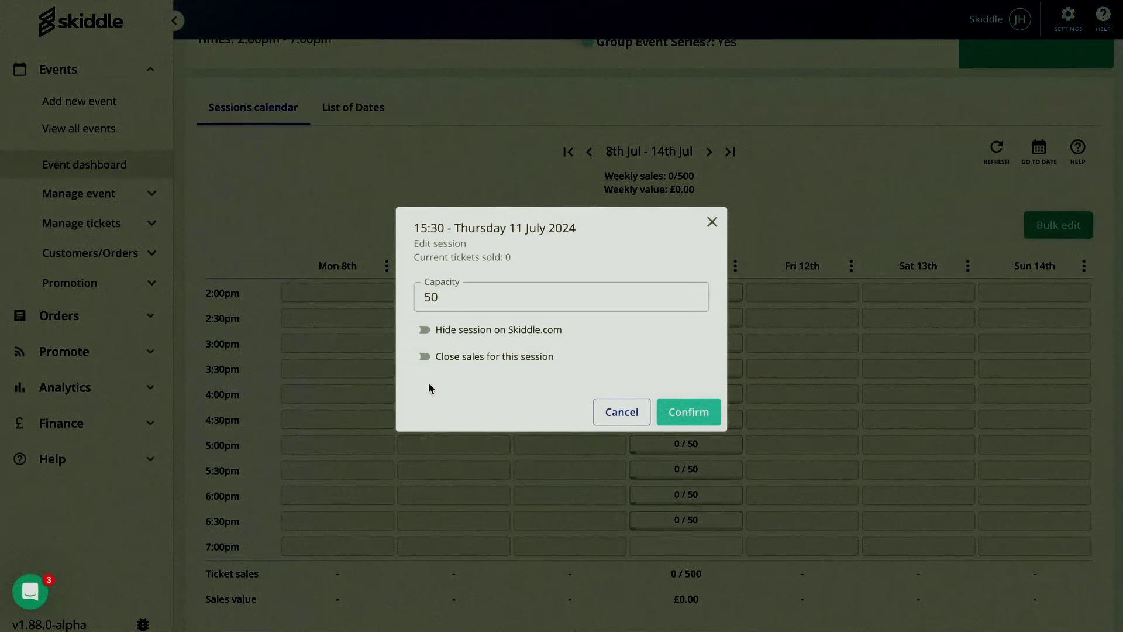
{"action": "left_click", "coordinate": [422, 357]}
{"action": "left_click", "coordinate": [689, 412]}
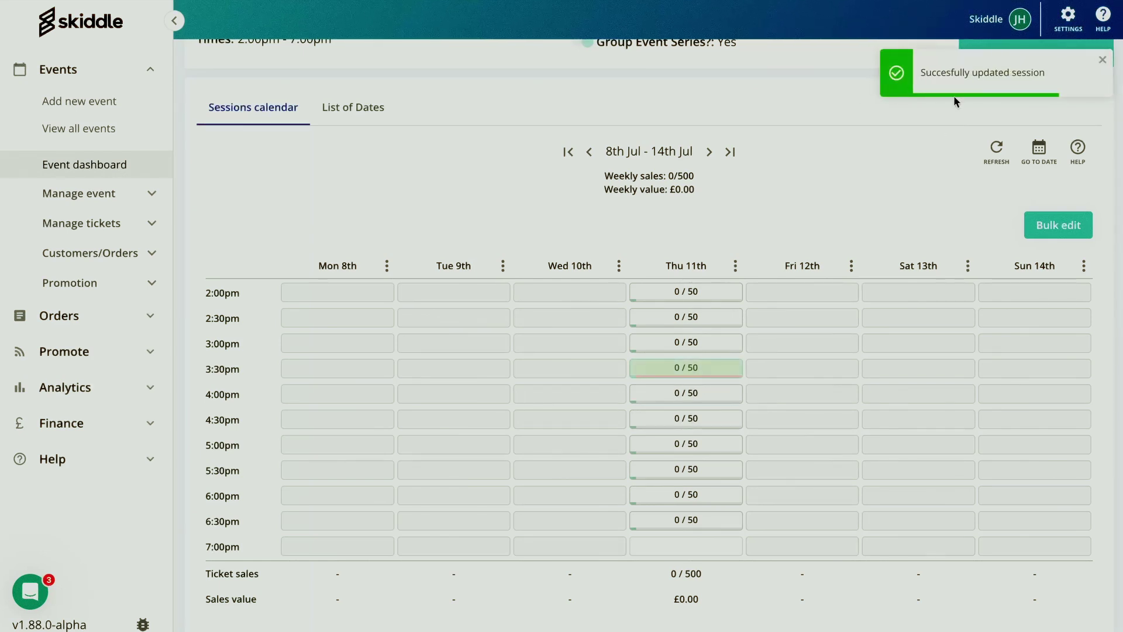
Step: Reopen sales for the Thursday 11th July 3:30pm session
{"action": "mouse_move", "coordinate": [683, 369]}
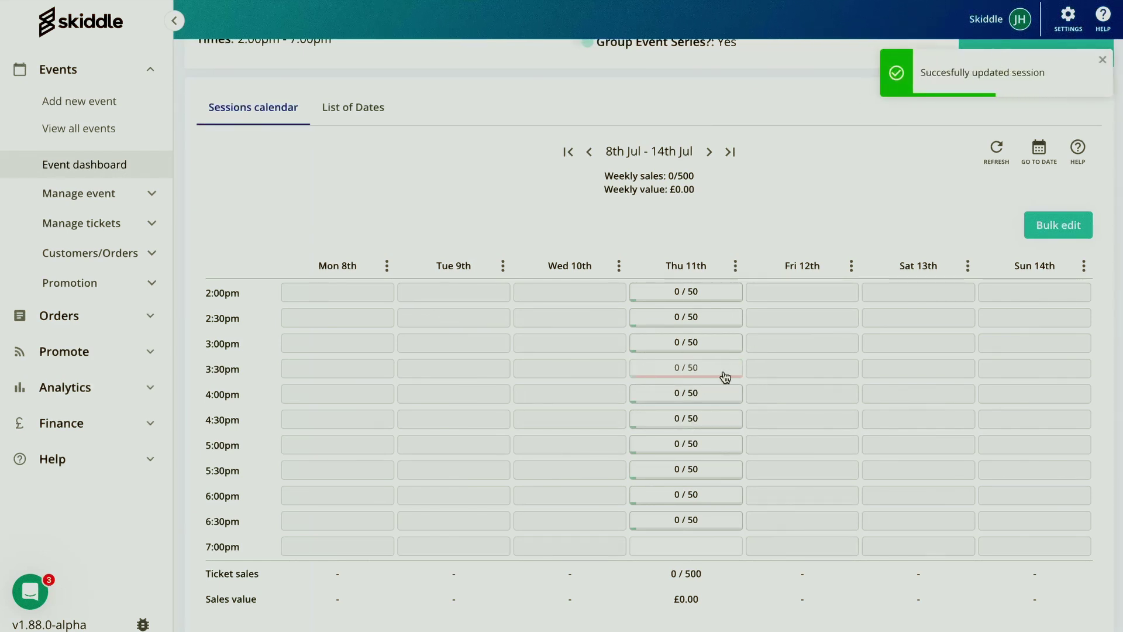
{"action": "left_click", "coordinate": [687, 369]}
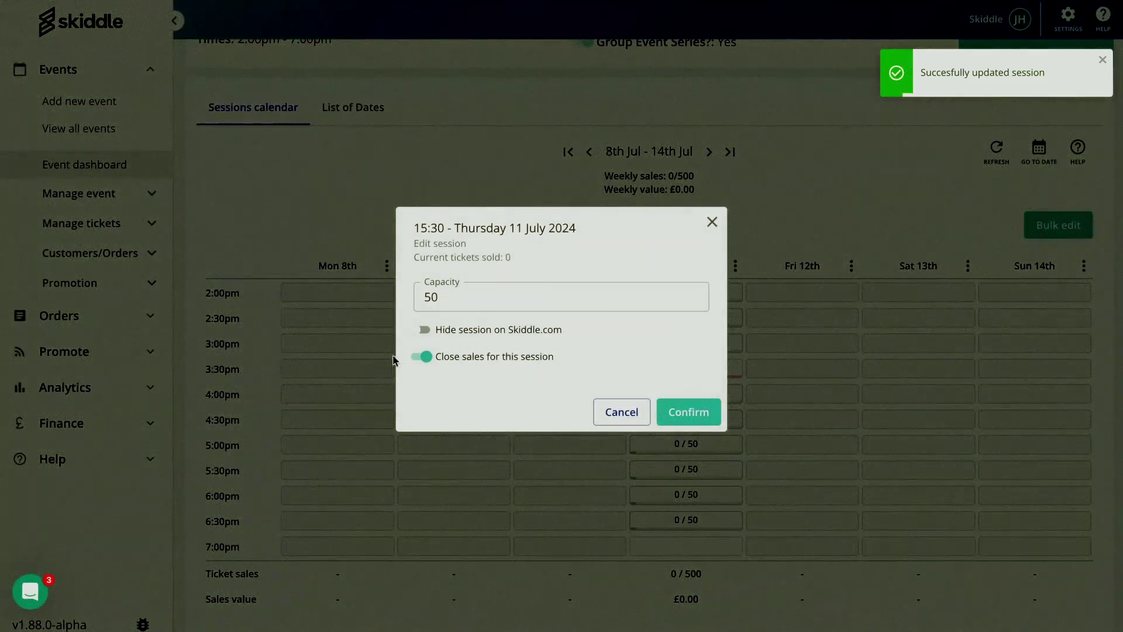
{"action": "left_click", "coordinate": [424, 356]}
{"action": "left_click", "coordinate": [701, 420]}
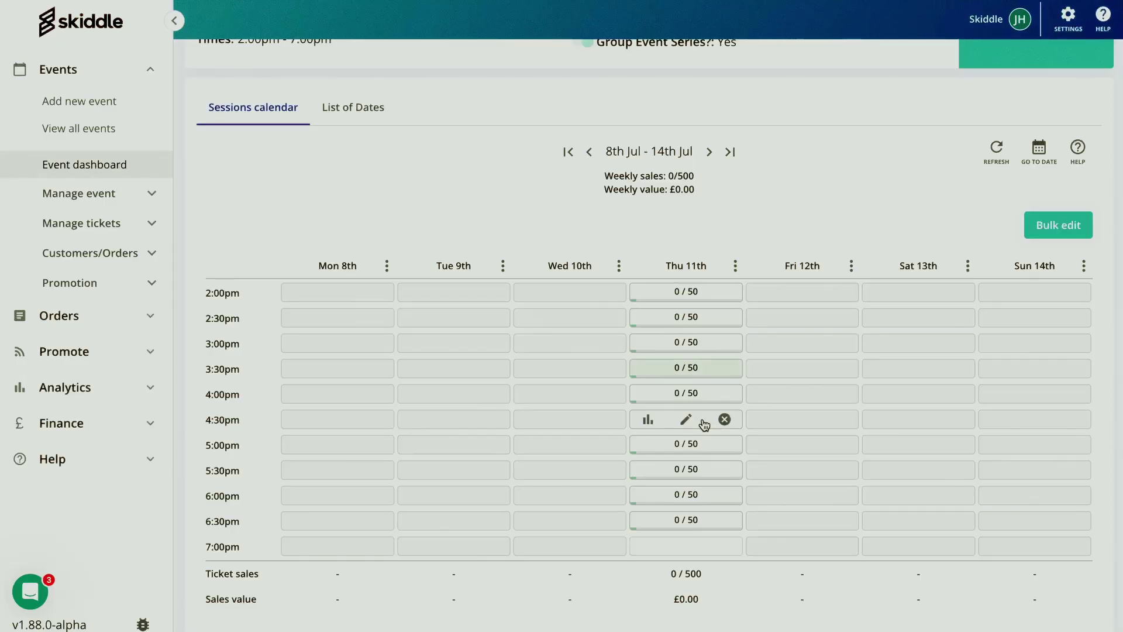
Step: Hide the Thursday 11th July 3:30pm session on Skiddle.com
{"action": "left_click", "coordinate": [682, 369]}
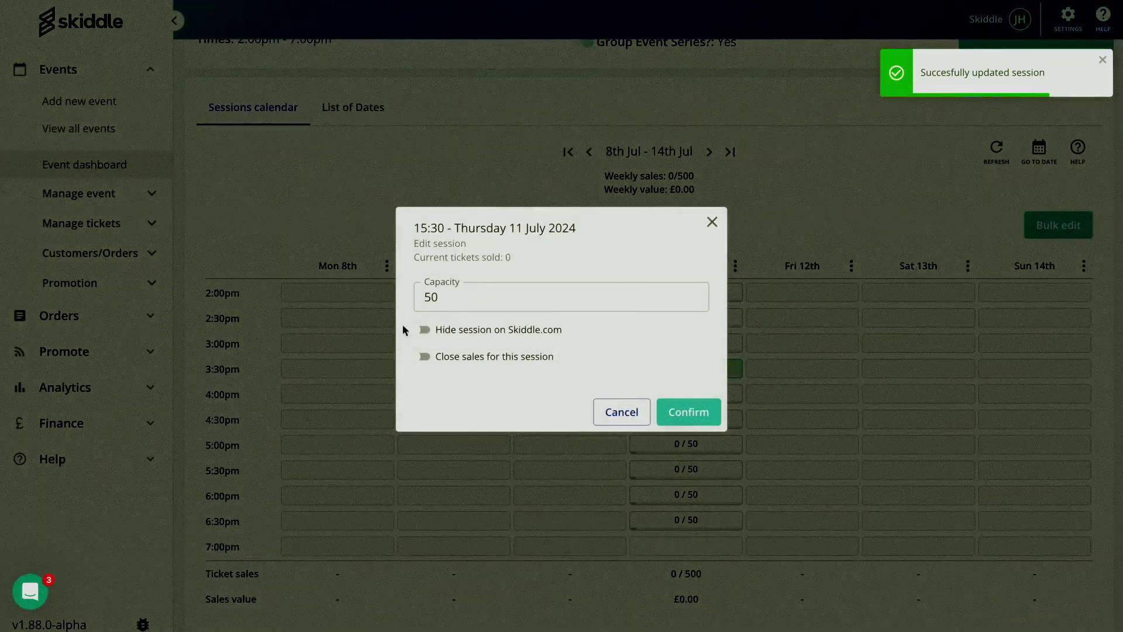
{"action": "left_click", "coordinate": [425, 330]}
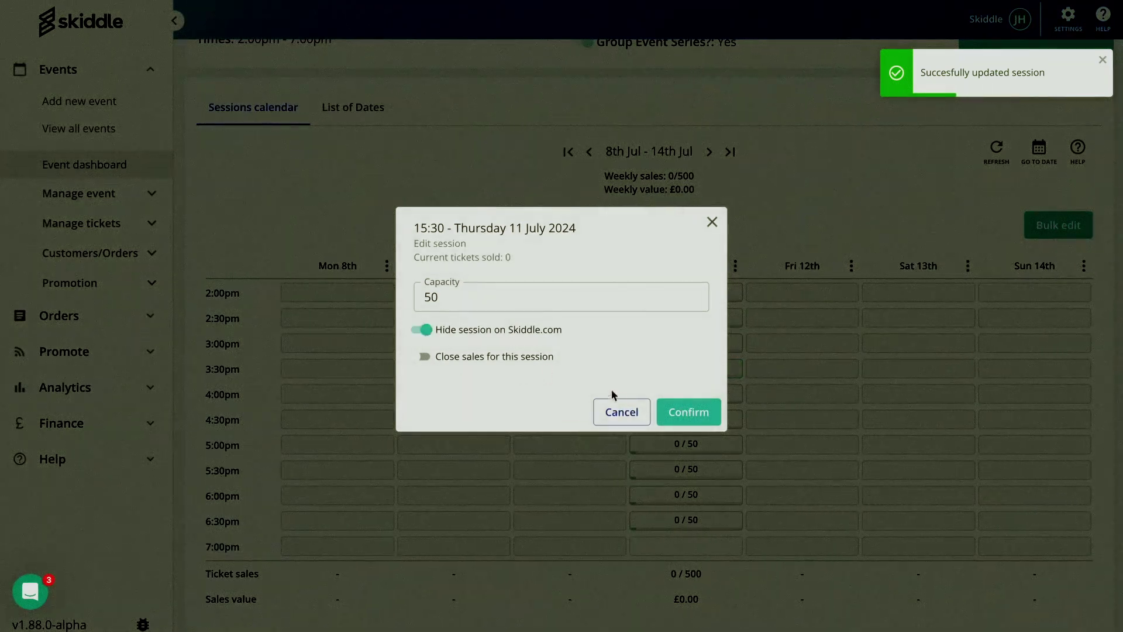
{"action": "left_click", "coordinate": [717, 420]}
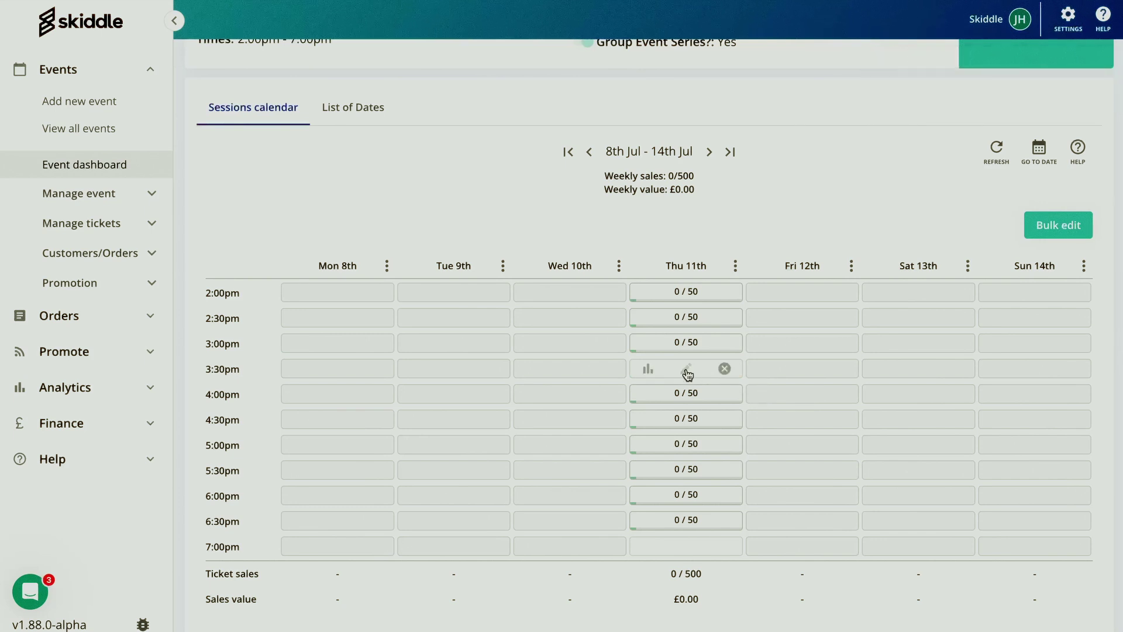
Step: Turn off hiding for the Thursday 11th July 3:30pm session on Skiddle.com
{"action": "left_click", "coordinate": [688, 372]}
{"action": "left_click", "coordinate": [408, 331]}
{"action": "left_click", "coordinate": [672, 418]}
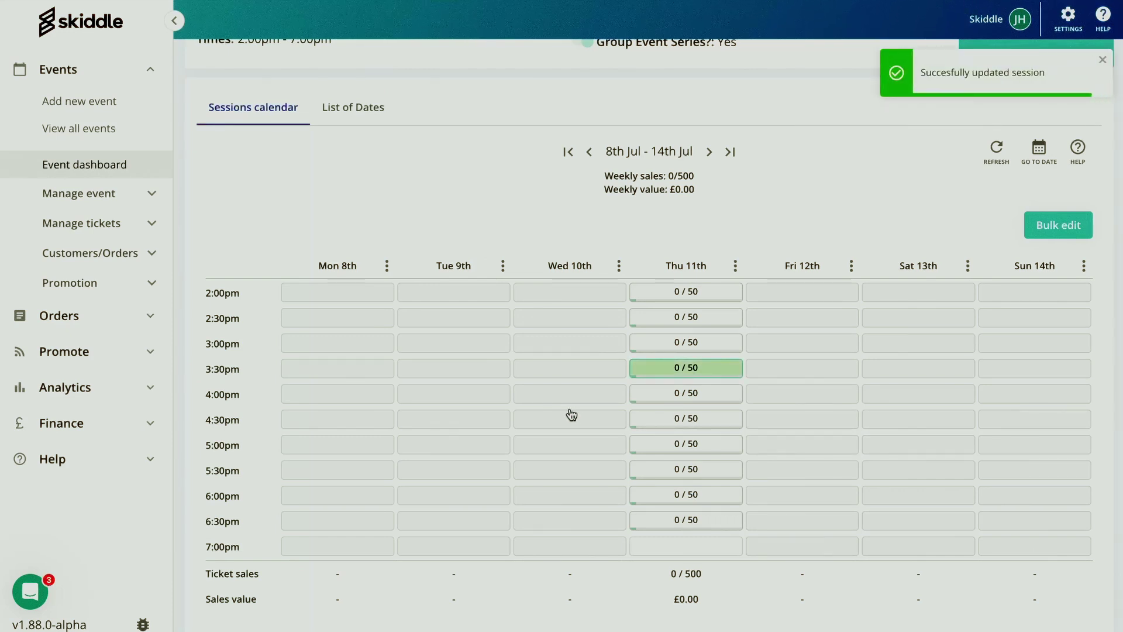
Step: Return the sessions calendar to its first week and open the Fun Fair event page through its share link
{"action": "left_click", "coordinate": [714, 152]}
{"action": "left_click", "coordinate": [563, 153]}
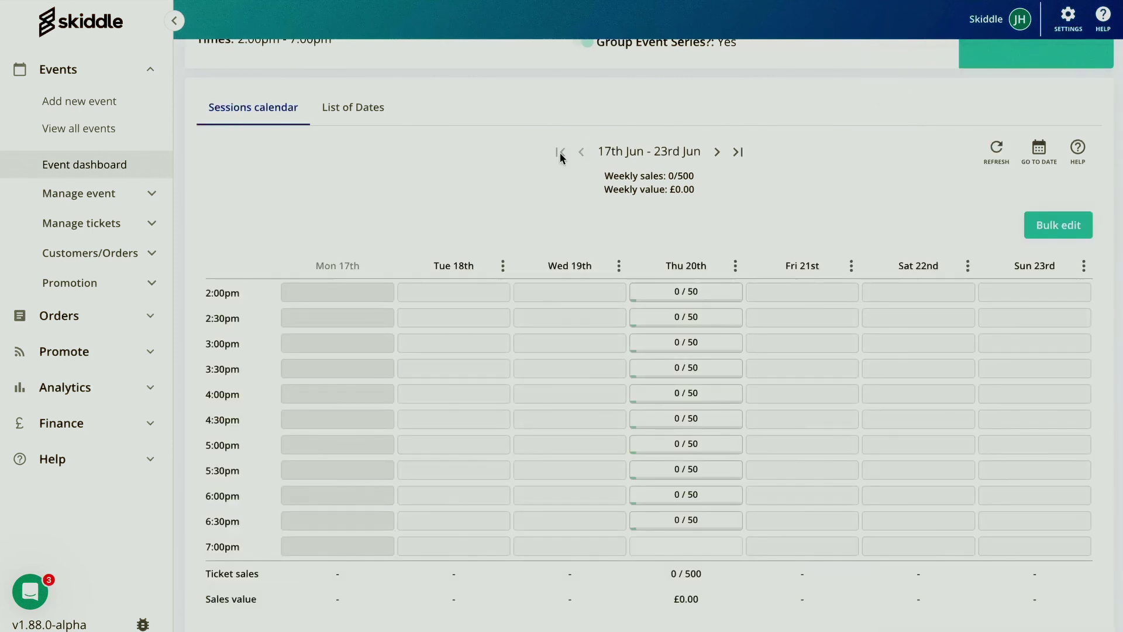
{"action": "scroll", "coordinate": [504, 233], "scroll_direction": "down", "scroll_amount": 4}
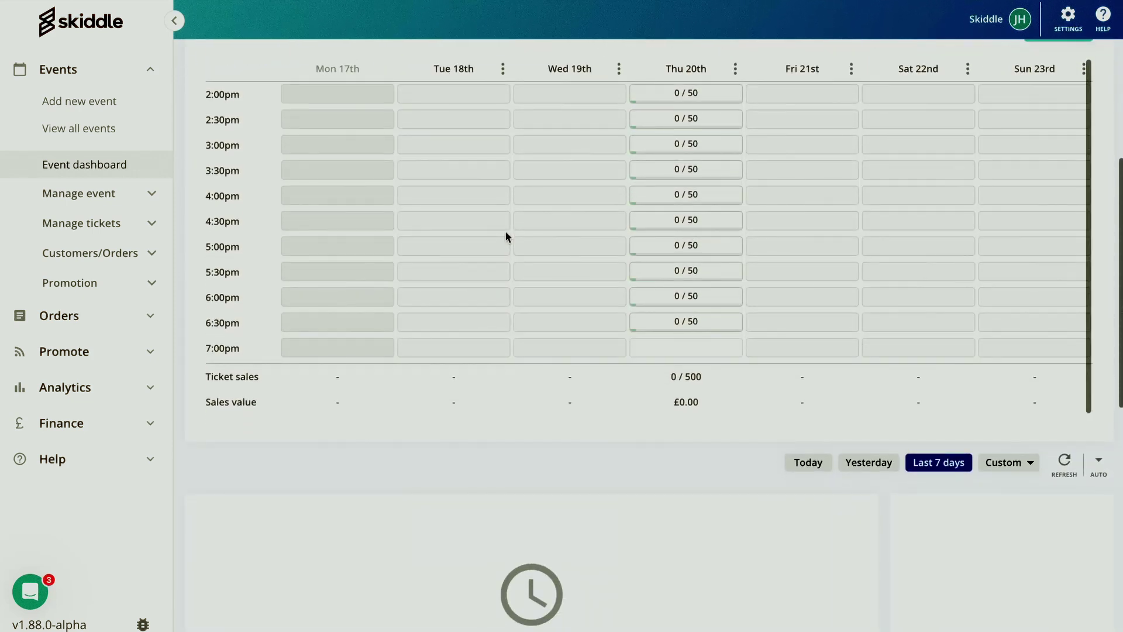
{"action": "scroll", "coordinate": [506, 235], "scroll_direction": "down", "scroll_amount": 12}
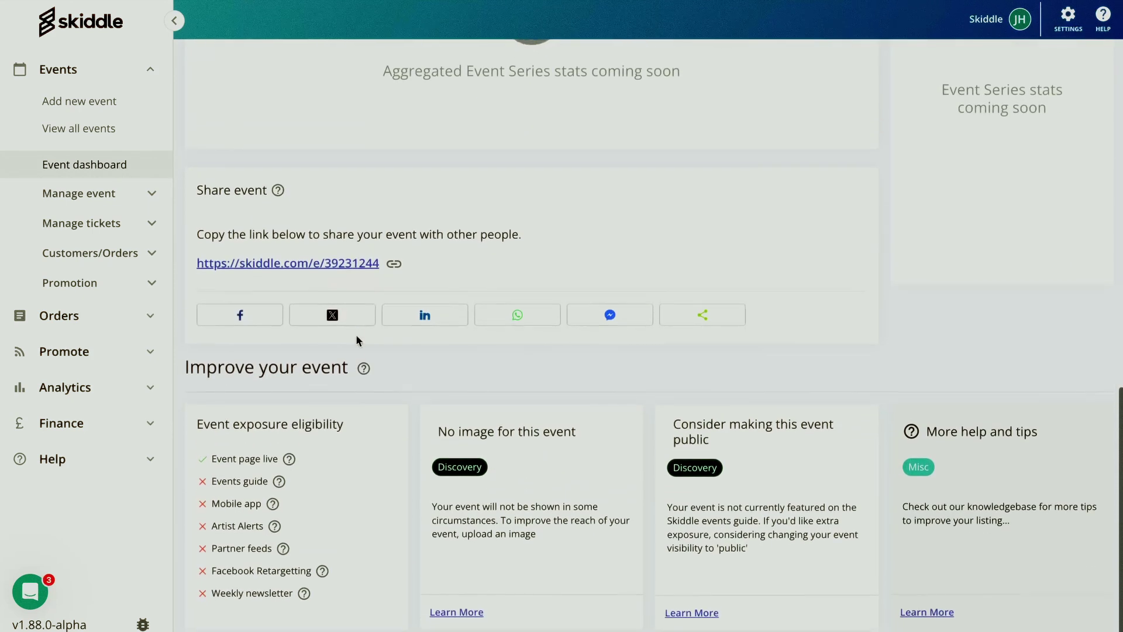
{"action": "left_click", "coordinate": [337, 261]}
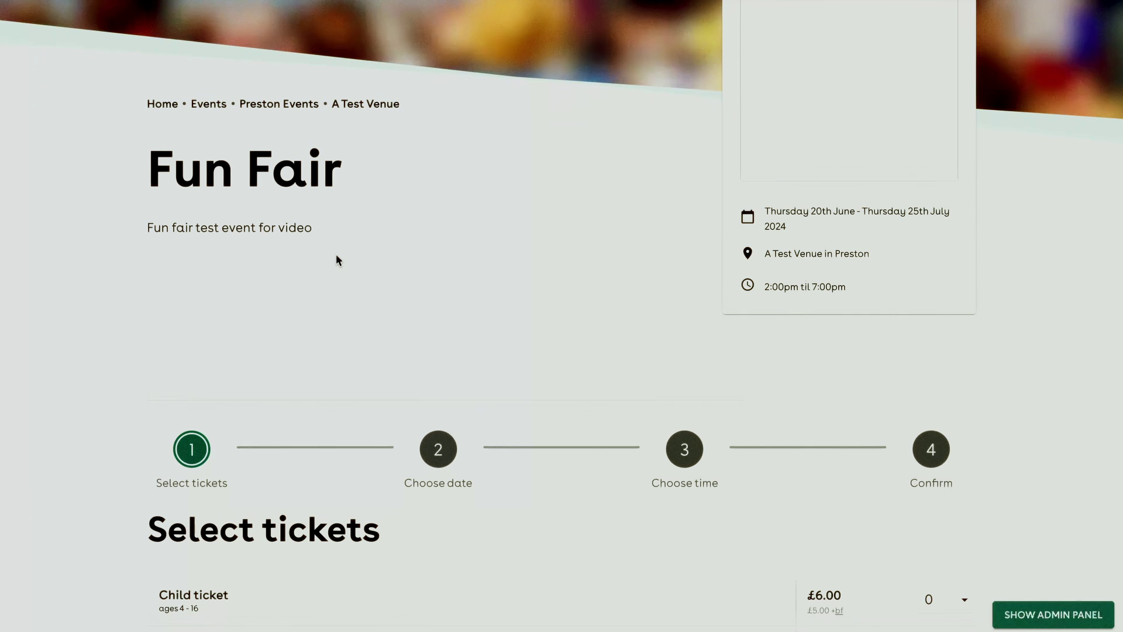
Step: Choose three Child tickets and two Adult supervisor tickets for the Fun Fair and find the available dates
{"action": "scroll", "coordinate": [337, 259], "scroll_direction": "down", "scroll_amount": 2}
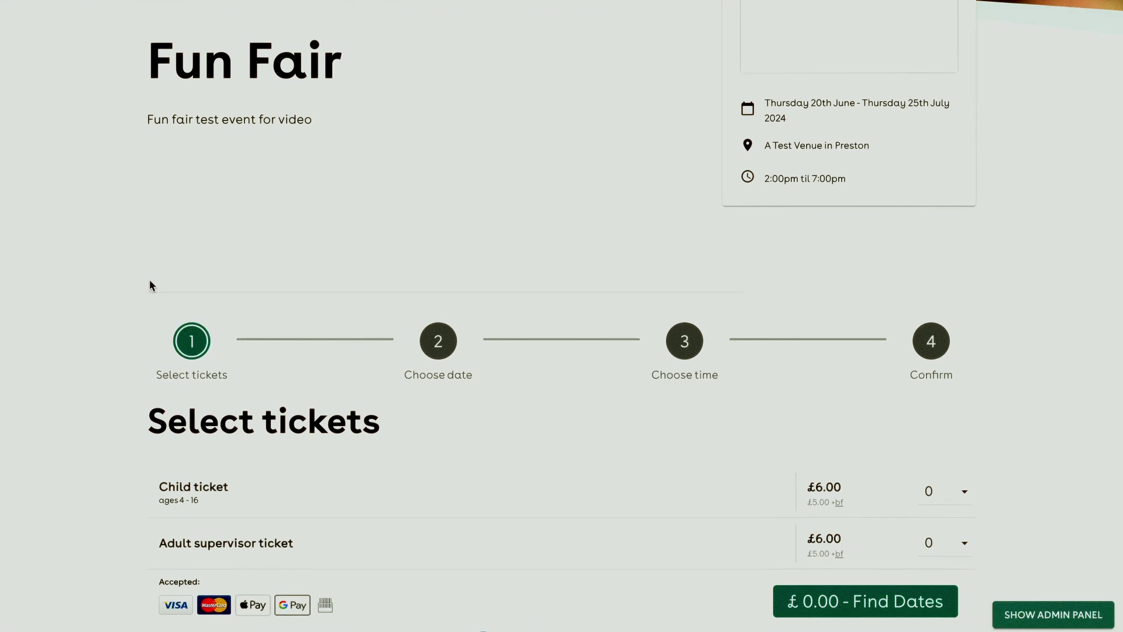
{"action": "scroll", "coordinate": [150, 285], "scroll_direction": "down", "scroll_amount": 2}
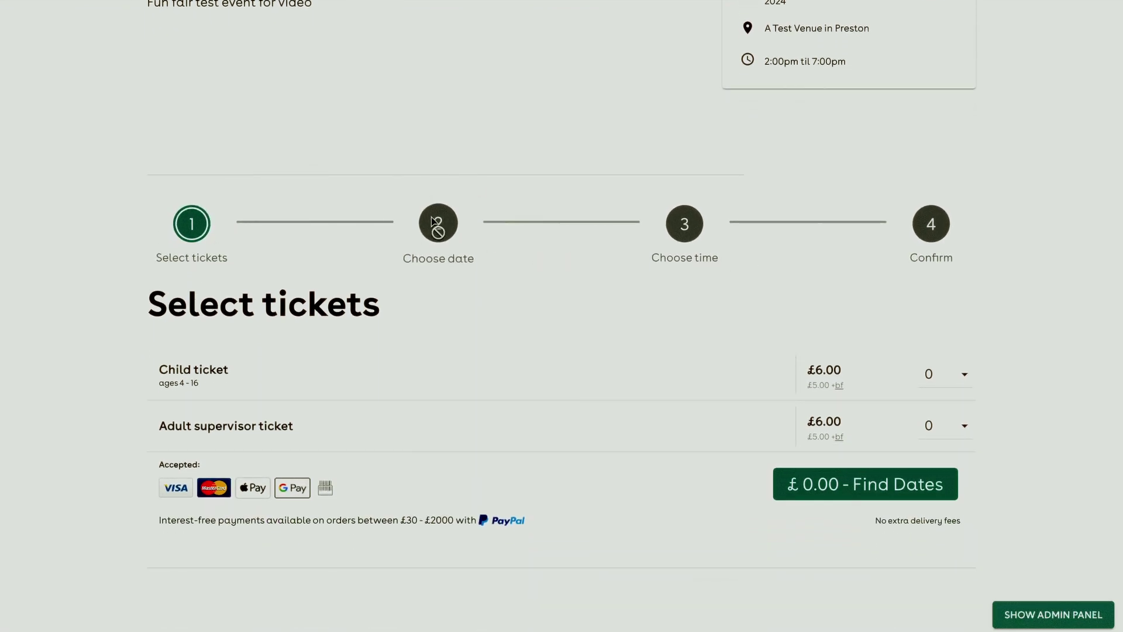
{"action": "left_click", "coordinate": [960, 382]}
{"action": "left_click", "coordinate": [951, 440]}
{"action": "left_click", "coordinate": [949, 429]}
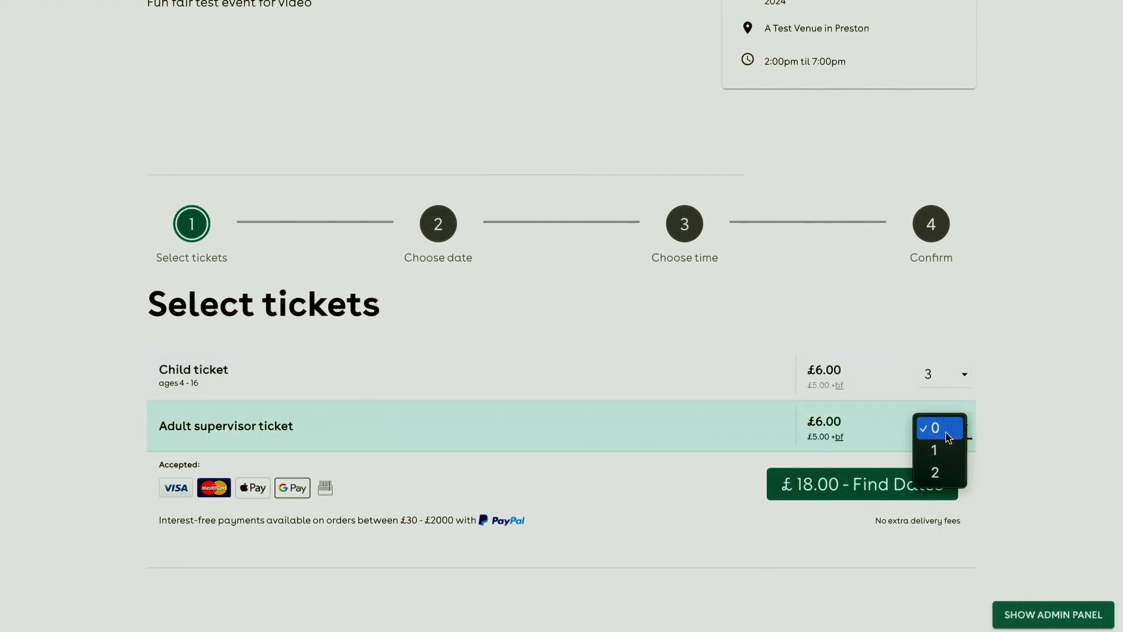
{"action": "left_click", "coordinate": [943, 474]}
{"action": "scroll", "coordinate": [634, 440], "scroll_direction": "down", "scroll_amount": 1}
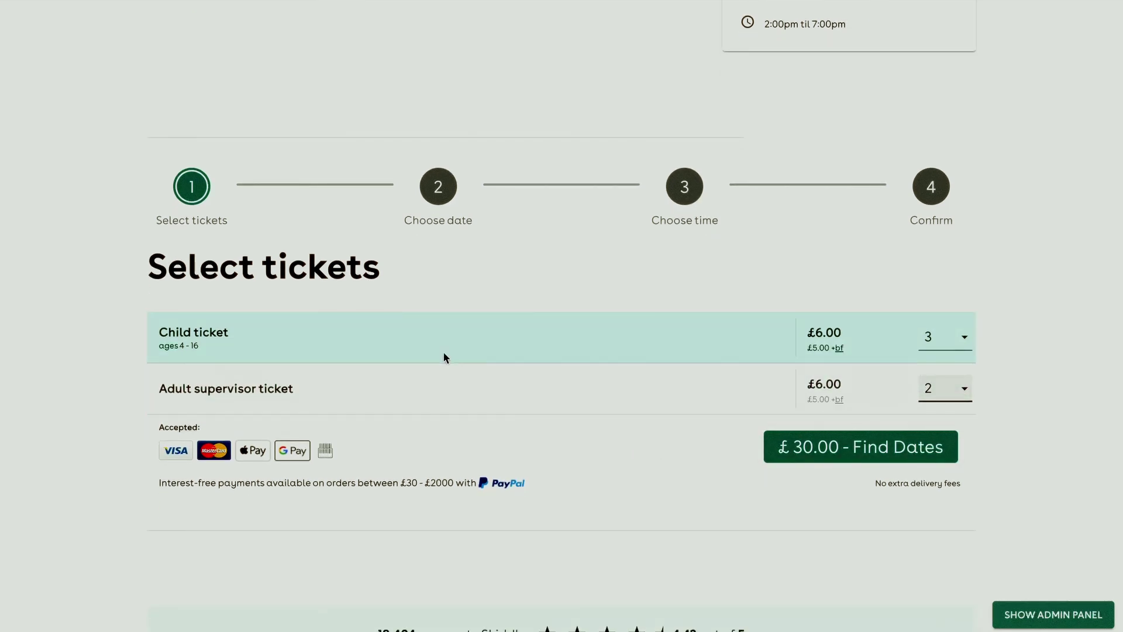
{"action": "left_click", "coordinate": [819, 436]}
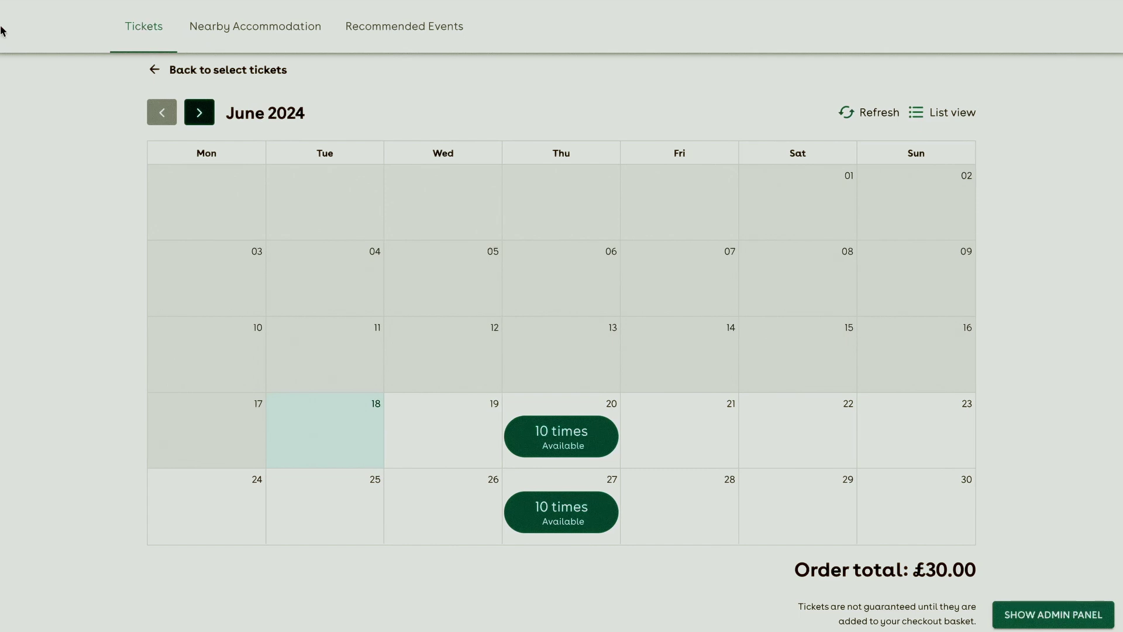
Step: Choose Thursday 4 July 2024 as the visit date and 3:00pm as the entry time
{"action": "left_click", "coordinate": [200, 126]}
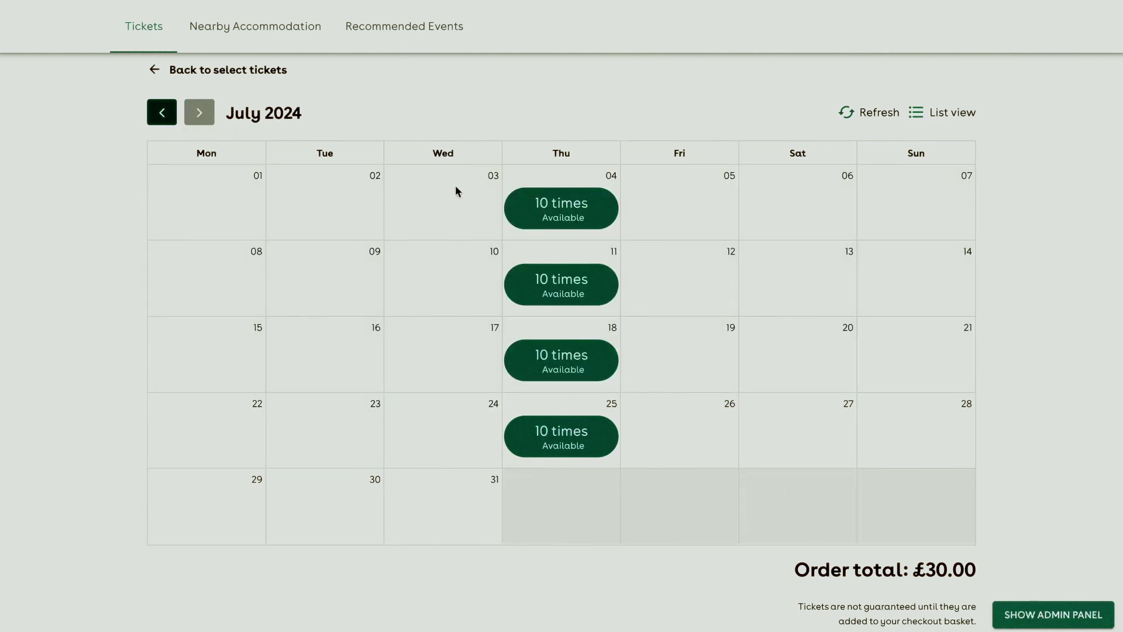
{"action": "left_click", "coordinate": [569, 213]}
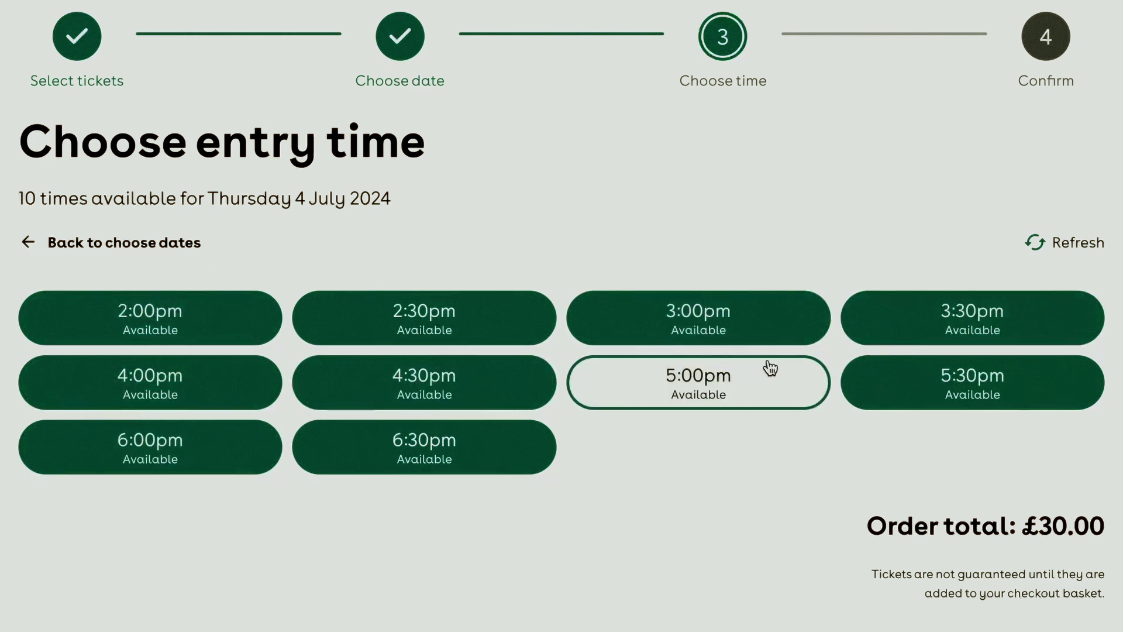
{"action": "left_click", "coordinate": [754, 337]}
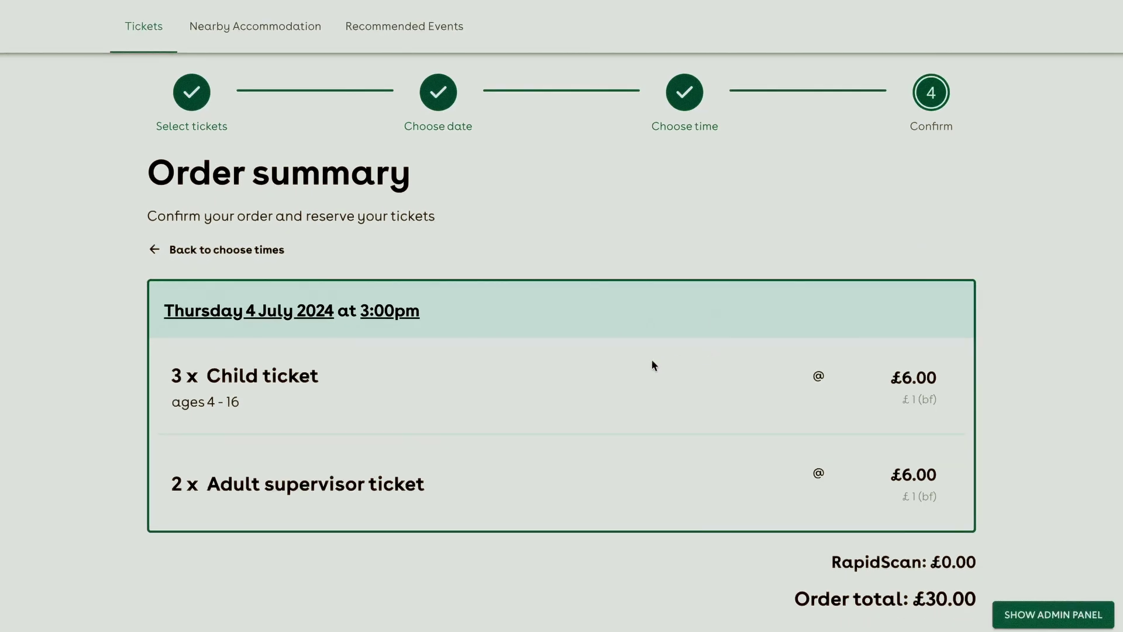
Step: Review the order summary and reserve the tickets
{"action": "scroll", "coordinate": [121, 314], "scroll_direction": "down", "scroll_amount": 1}
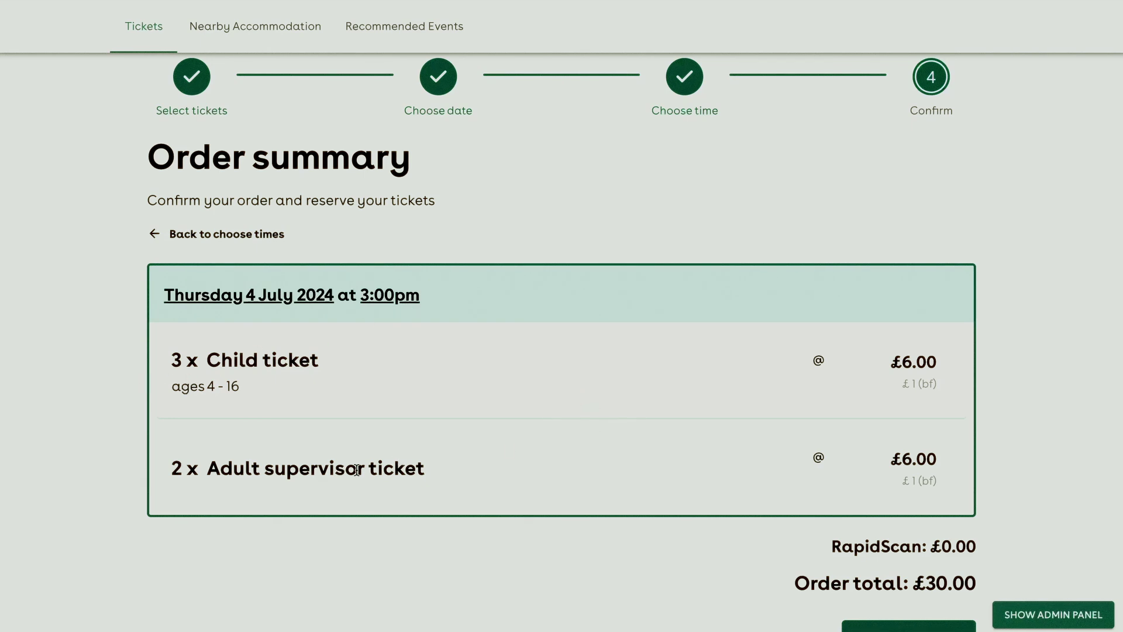
{"action": "scroll", "coordinate": [356, 470], "scroll_direction": "down", "scroll_amount": 2}
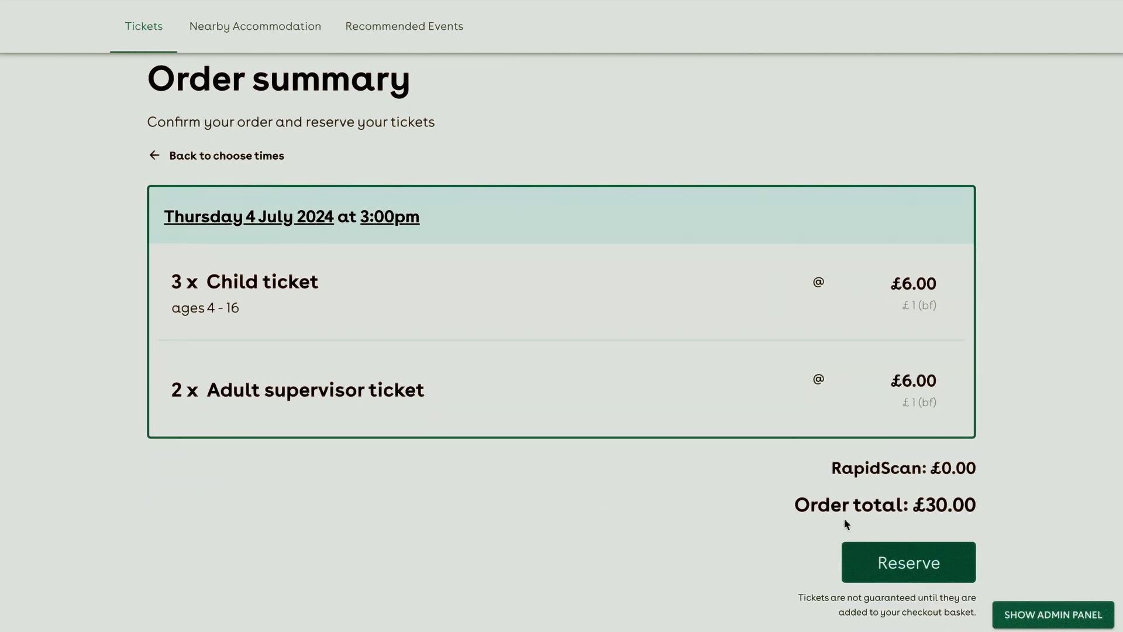
{"action": "left_click", "coordinate": [936, 558]}
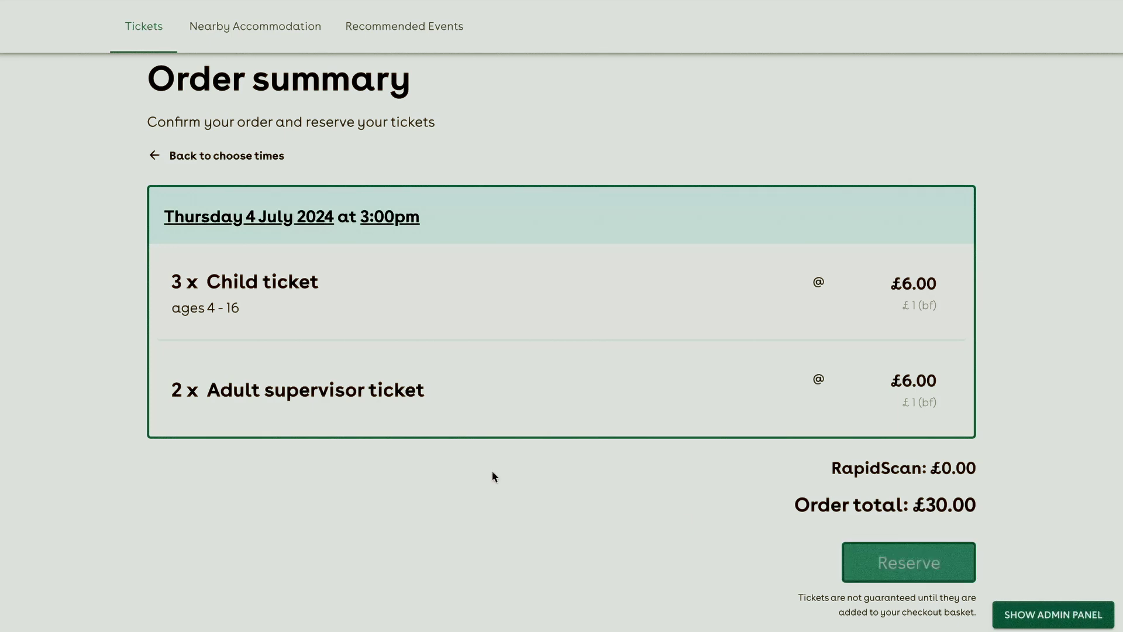
Step: Return to the event dashboard and look through the article collections in the Skiddle help centre
{"action": "scroll", "coordinate": [494, 471], "scroll_direction": "up", "scroll_amount": 5}
{"action": "scroll", "coordinate": [495, 475], "scroll_direction": "up", "scroll_amount": 7}
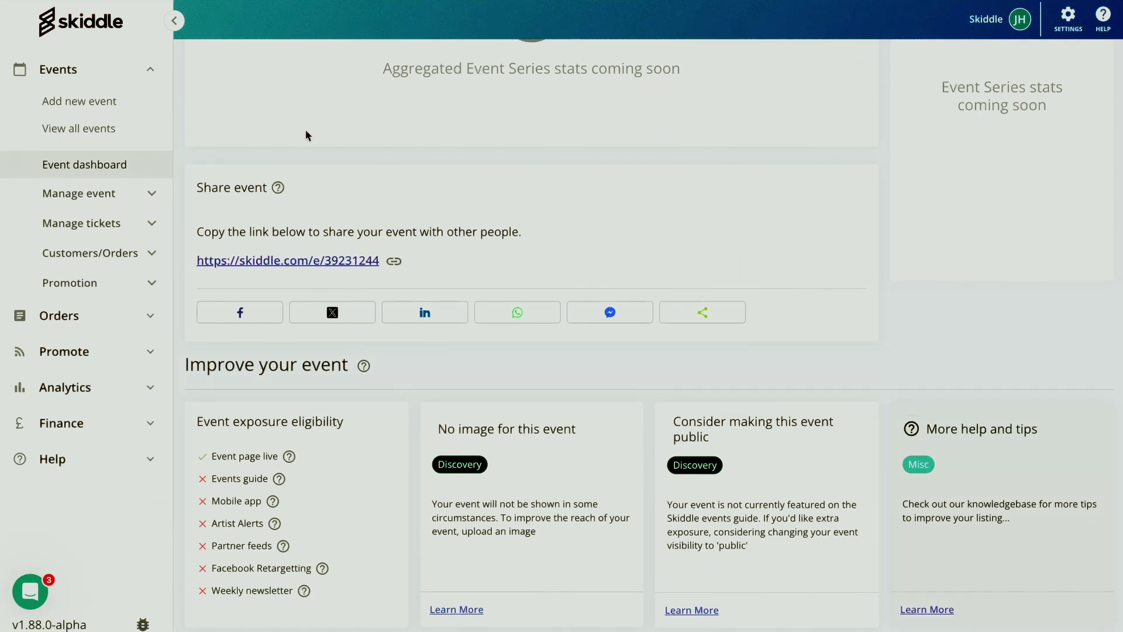
{"action": "scroll", "coordinate": [460, 248], "scroll_direction": "up", "scroll_amount": 15}
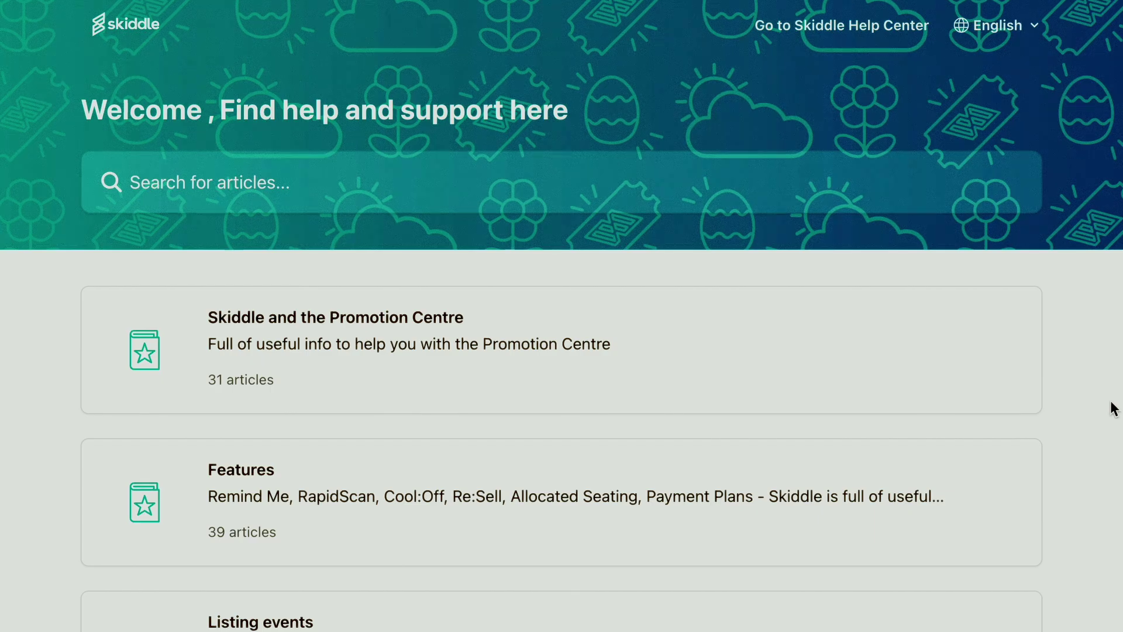
{"action": "scroll", "coordinate": [1112, 407], "scroll_direction": "down", "scroll_amount": 6}
{"action": "scroll", "coordinate": [1112, 406], "scroll_direction": "down", "scroll_amount": 3}
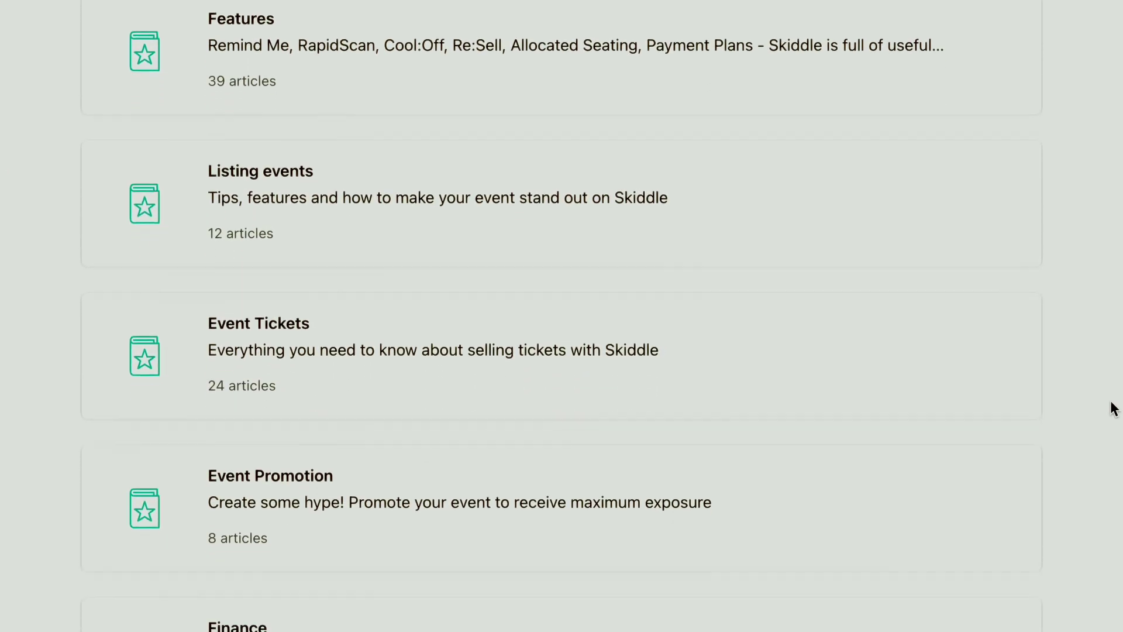
{"action": "scroll", "coordinate": [1109, 407], "scroll_direction": "up", "scroll_amount": 6}
{"action": "scroll", "coordinate": [1111, 407], "scroll_direction": "up", "scroll_amount": 4}
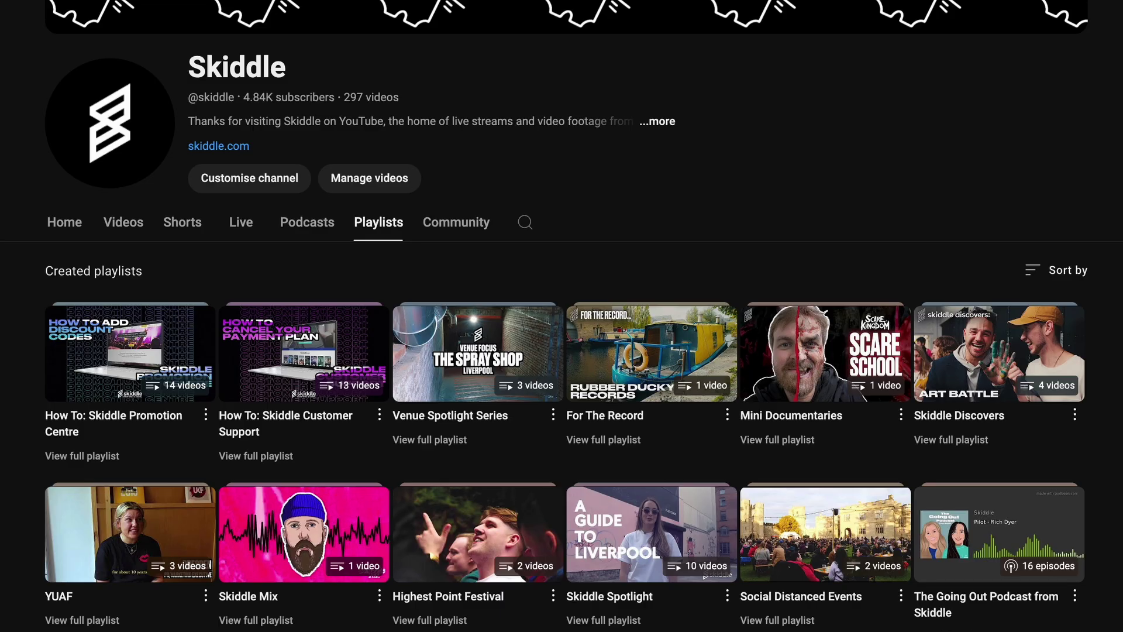
Step: Open the "How To: Skiddle Promotion Centre" playlist on Skiddle's YouTube channel
{"action": "left_click", "coordinate": [103, 343]}
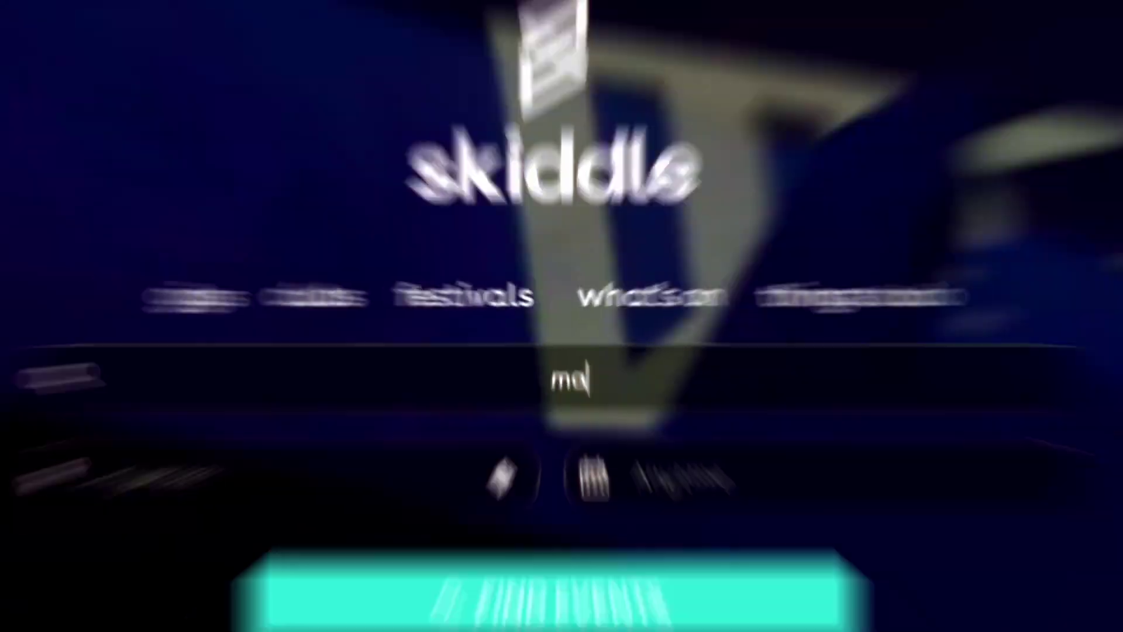
{"action": "type", "text": "nchester"}
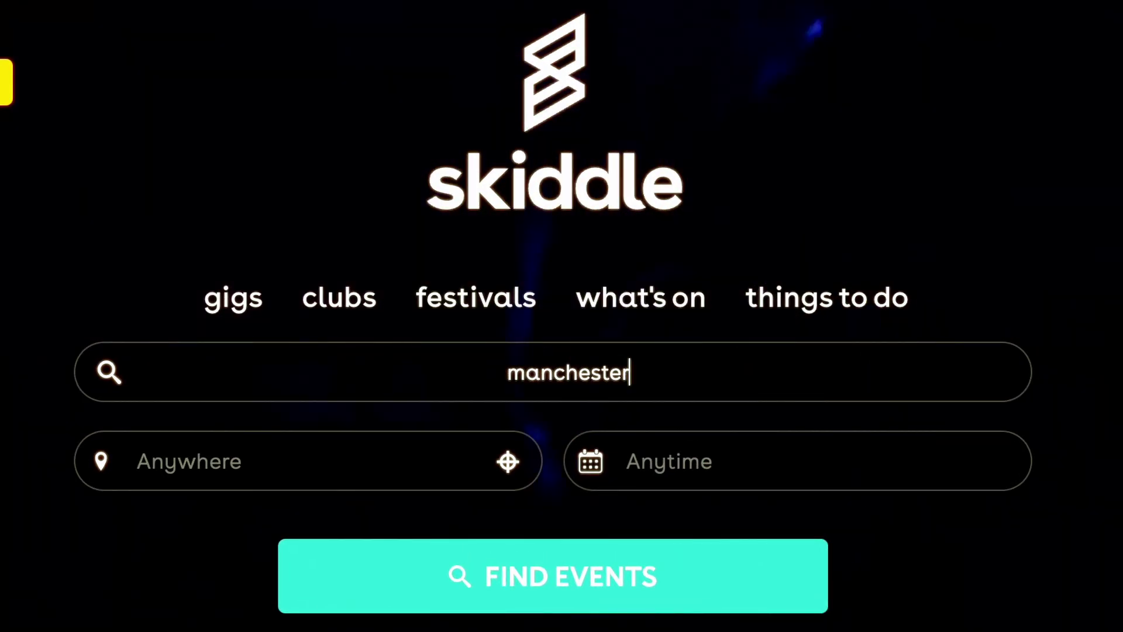